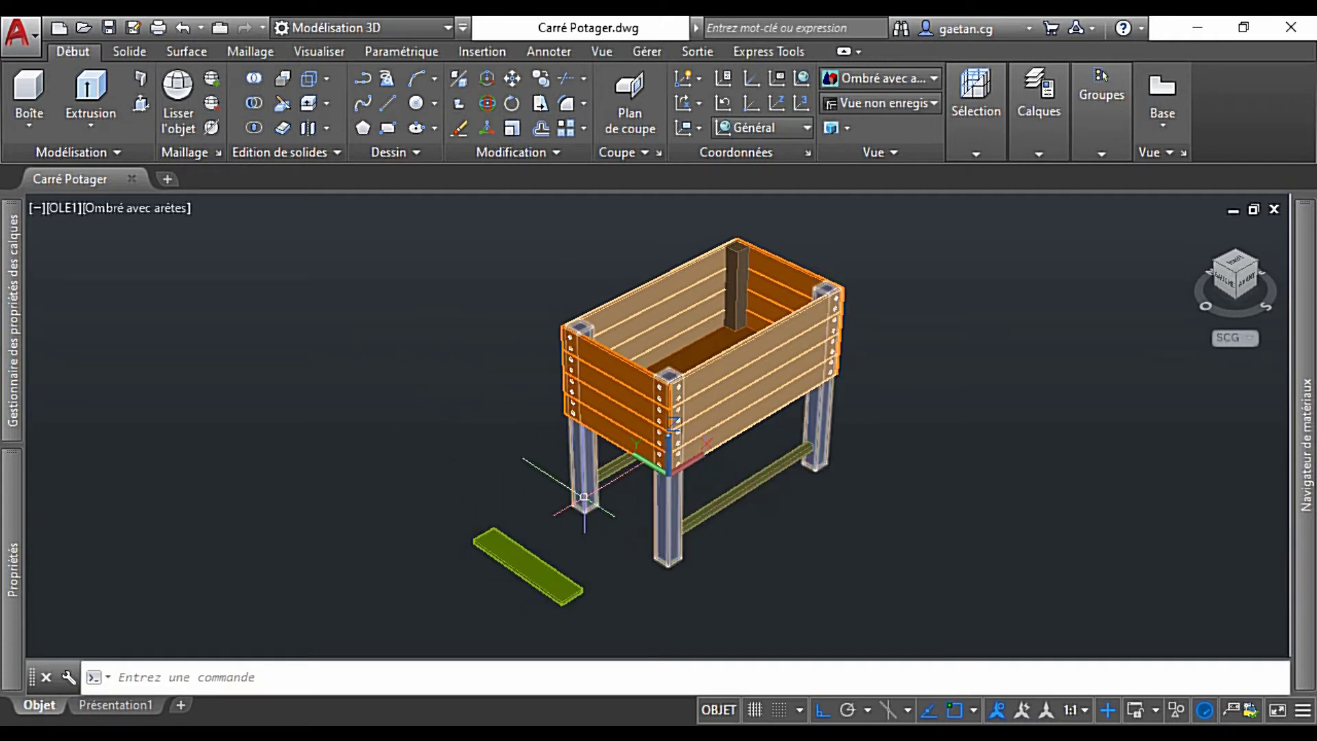
Isolate the two long lower rails and the loose green plank from the rest of the planter.
click(609, 463)
click(718, 505)
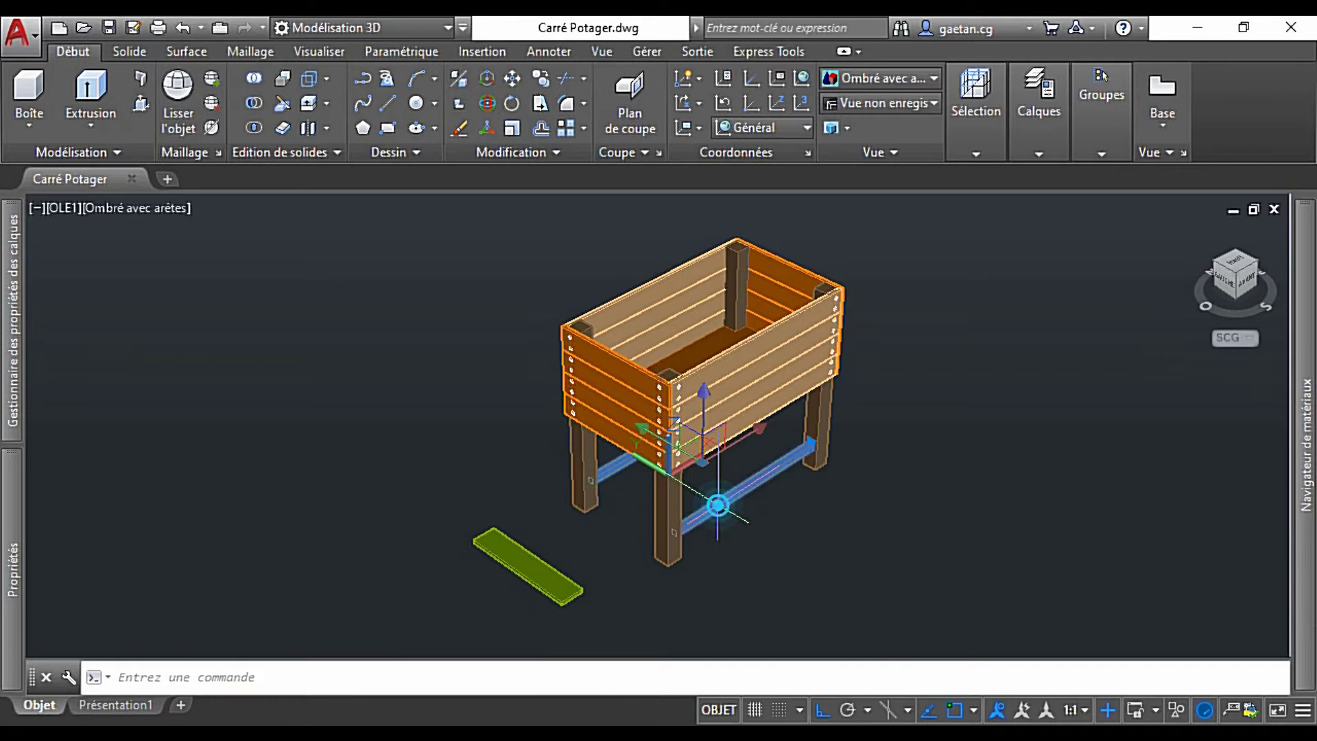
click(546, 568)
right_click(479, 439)
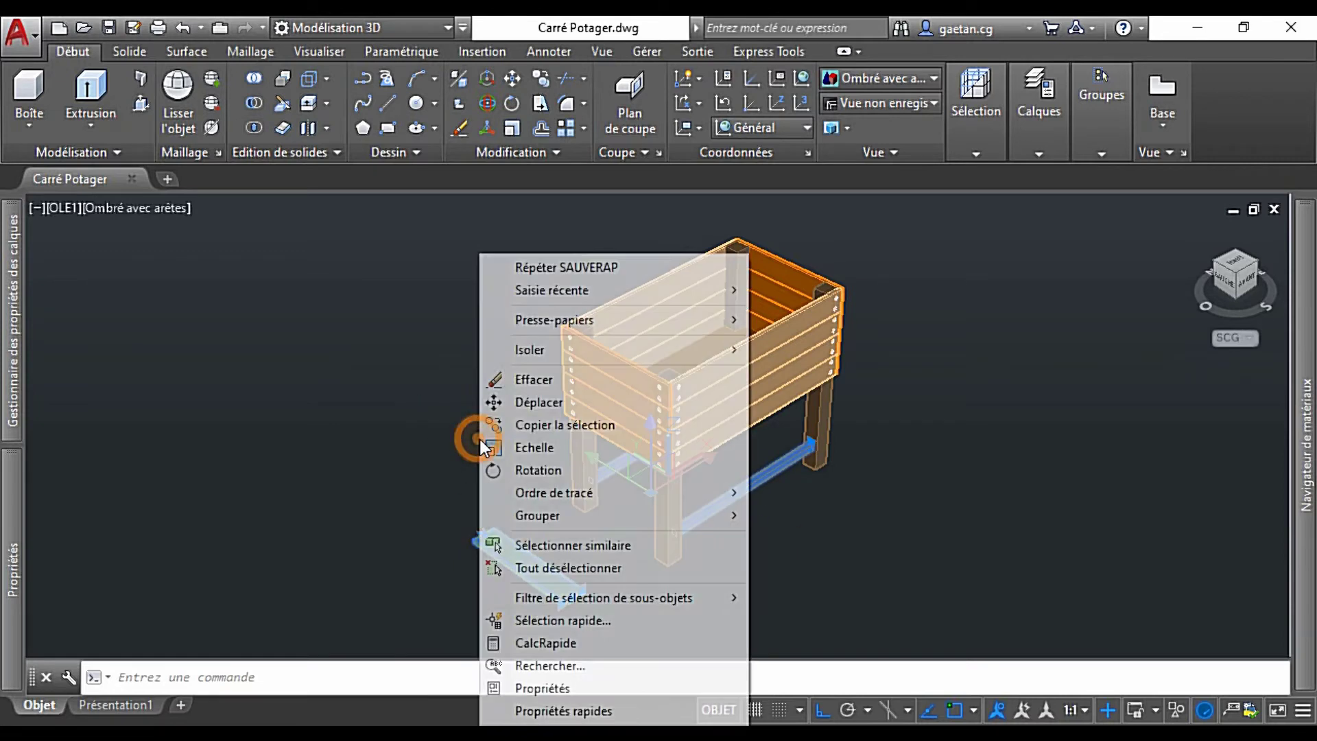
mouse_move(671, 349)
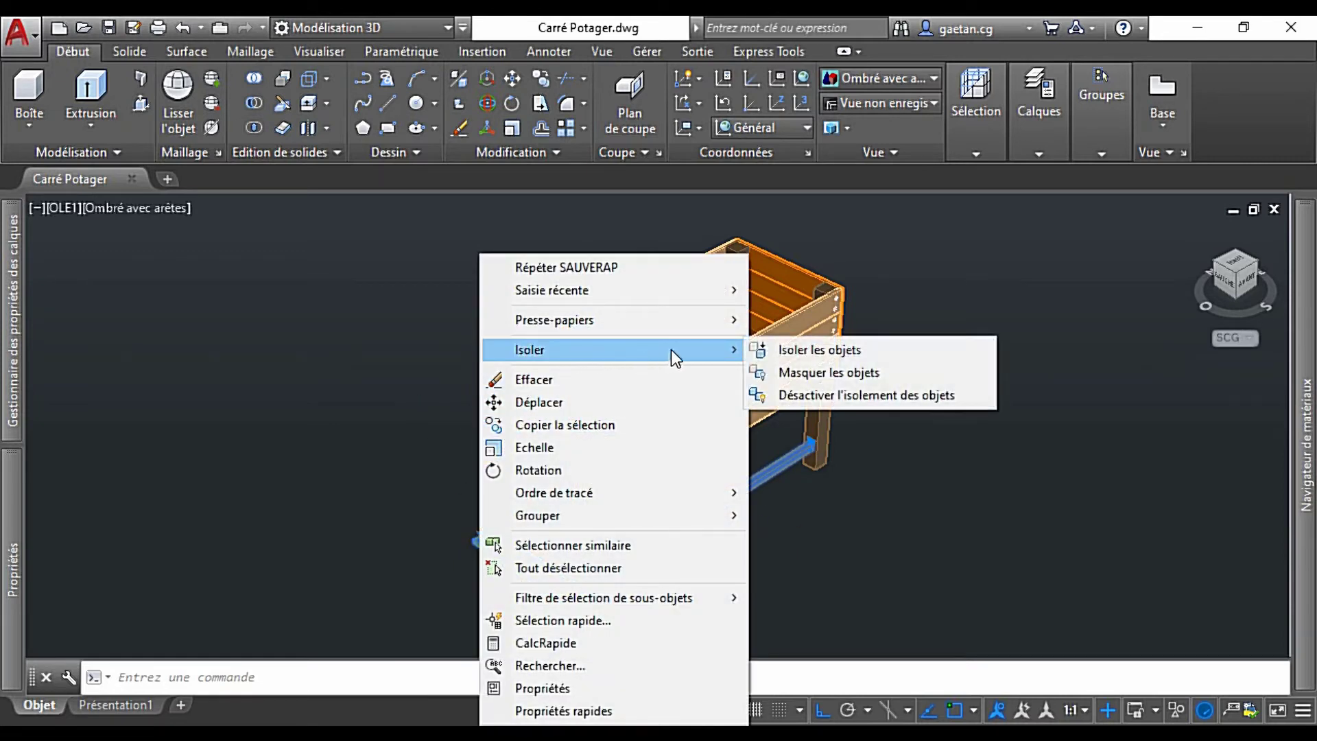
click(788, 353)
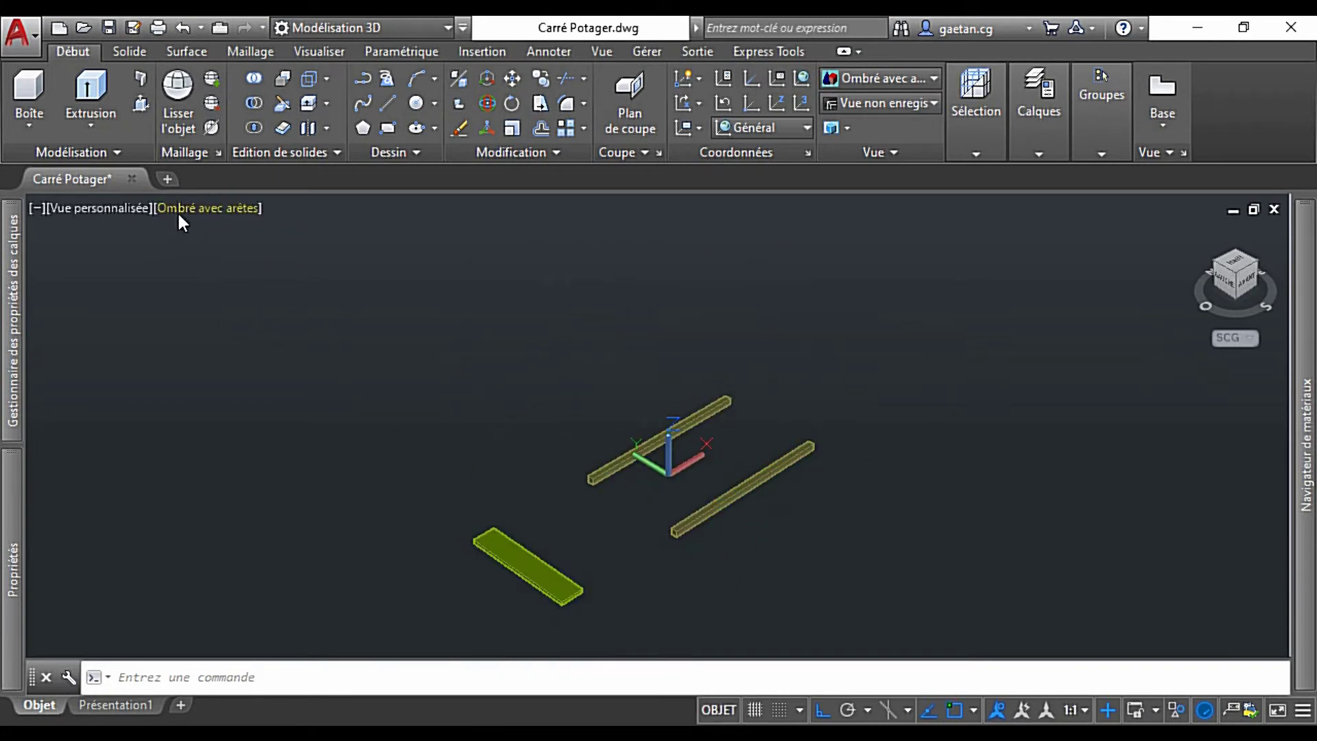
Change the visual style of the isolated parts to 2D wireframe (Filaire 2D).
click(179, 212)
click(220, 254)
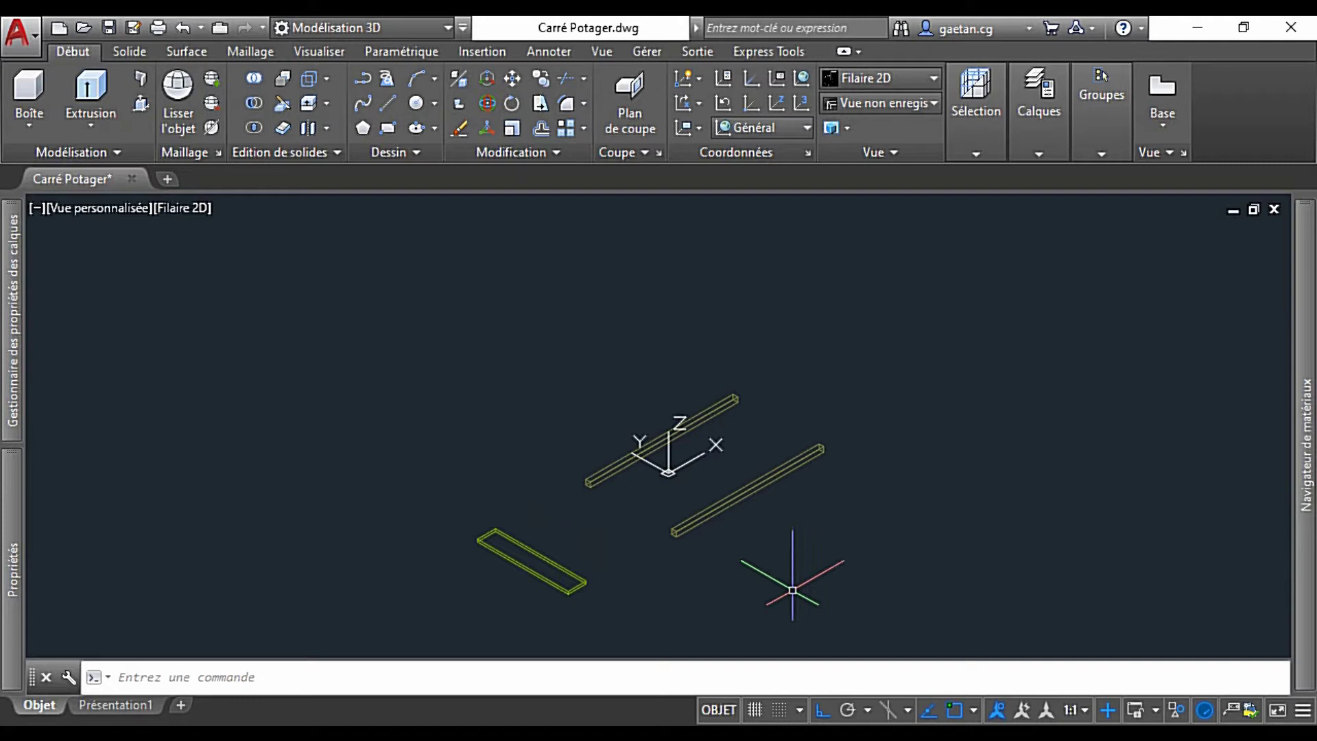
scroll(769, 535, up, 2)
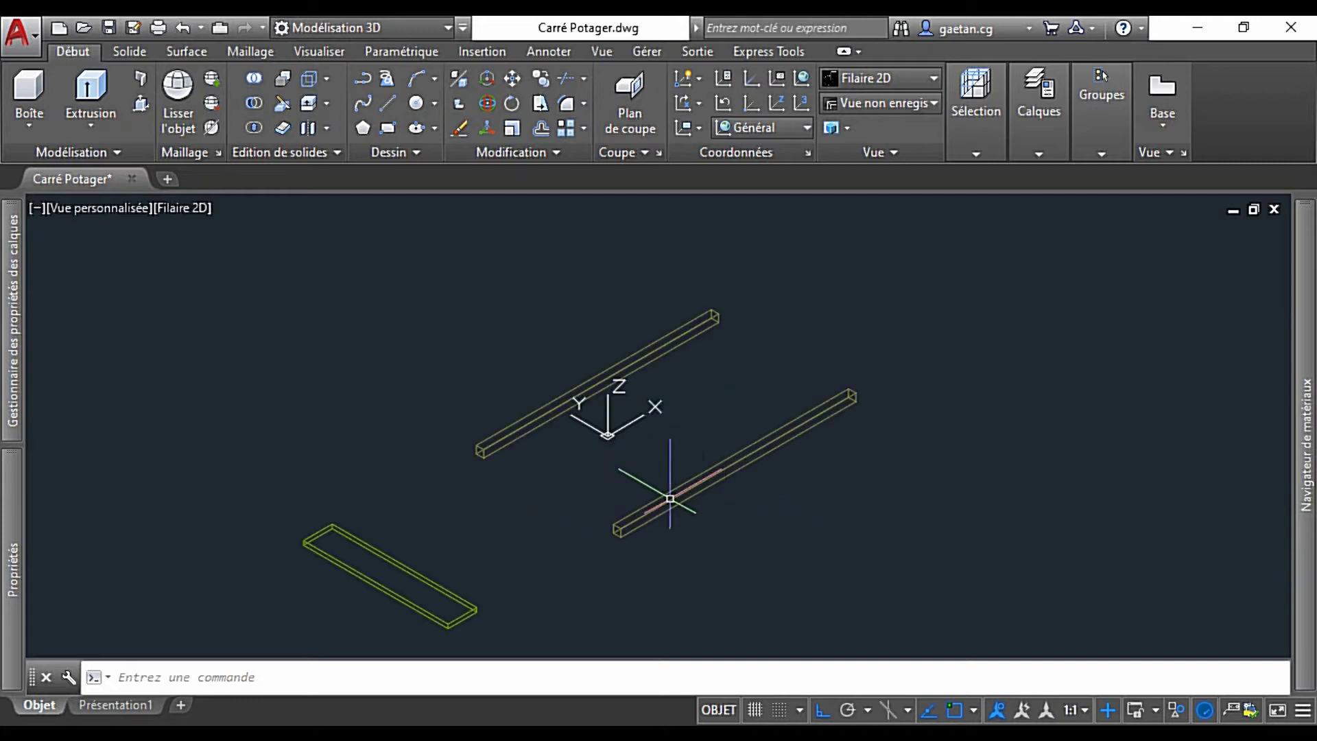
Move the plank from its lower front corner onto the upper outer corner at the near end of the front rail.
click(408, 566)
scroll(471, 632, up, 5)
scroll(452, 609, up, 2)
text(de)
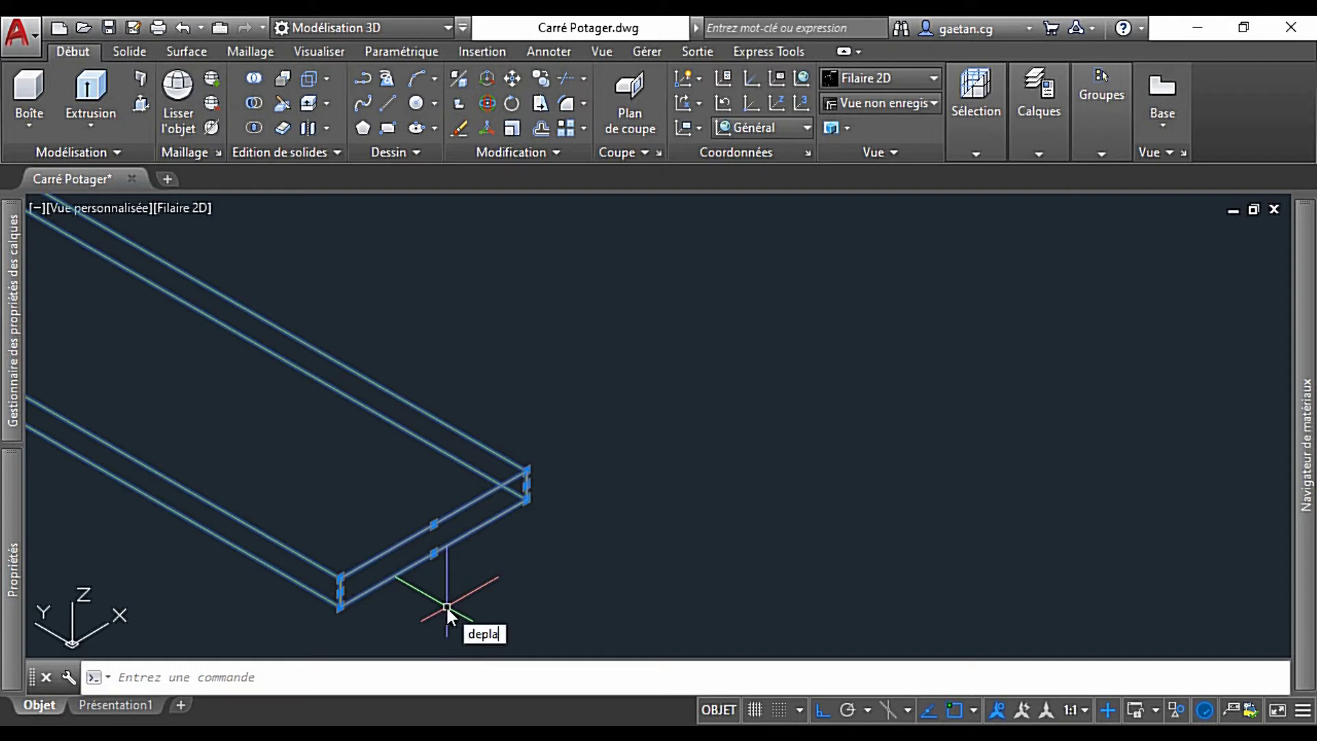
text(pla)
key(Return)
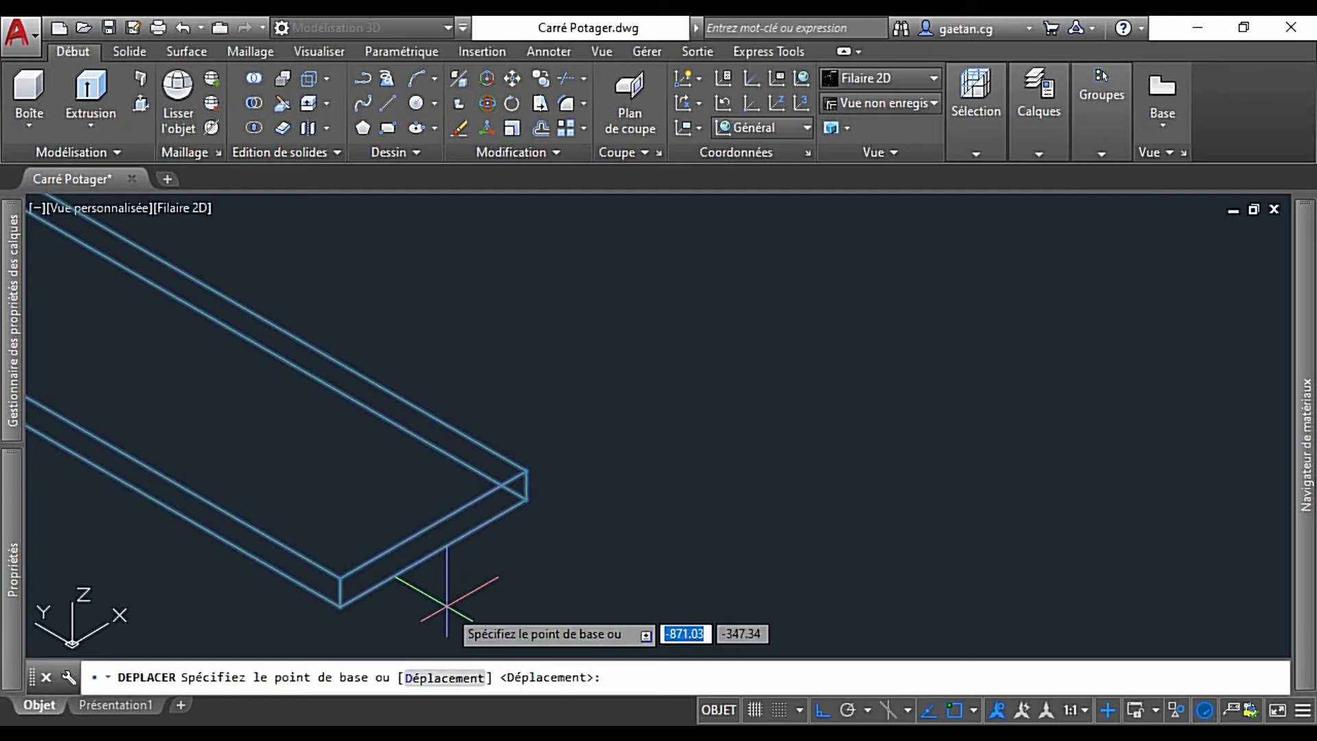
click(342, 603)
scroll(633, 515, down, 4)
scroll(760, 313, down, 4)
scroll(828, 248, up, 4)
scroll(844, 328, up, 2)
click(897, 454)
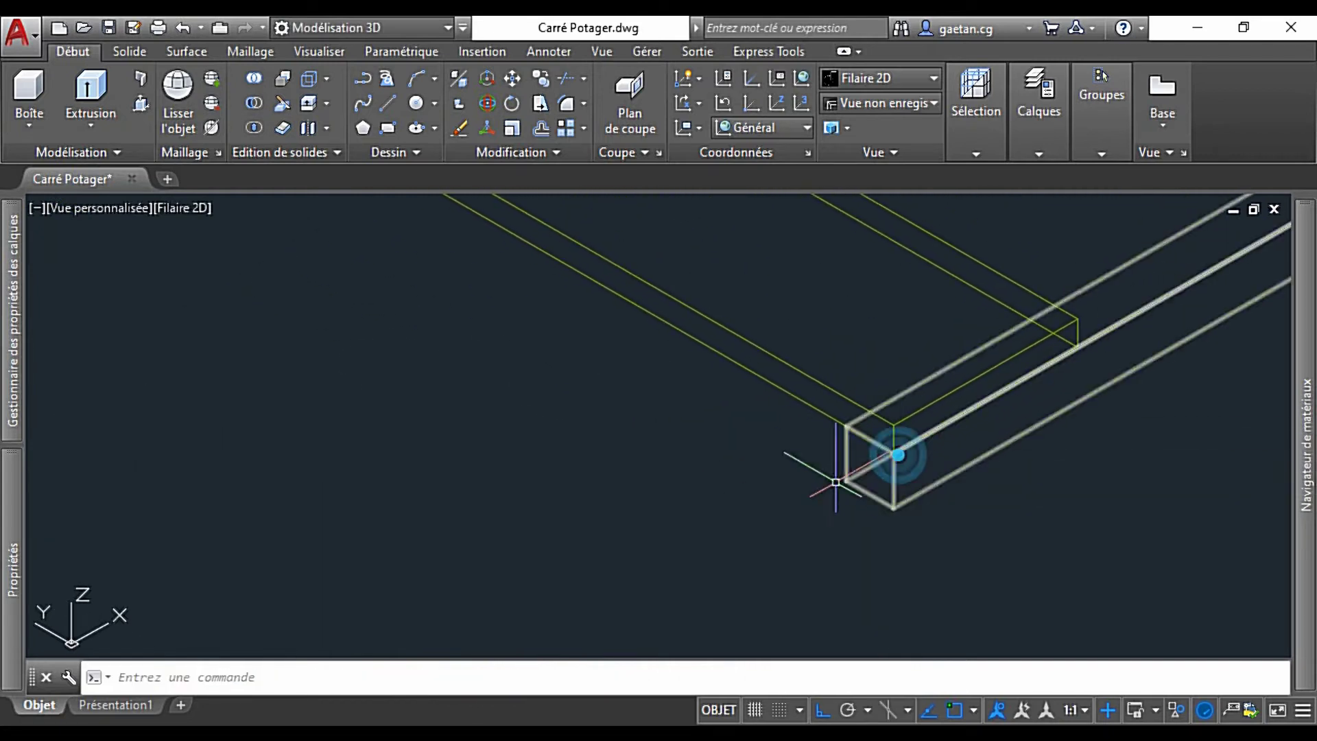
scroll(508, 517, down, 3)
scroll(776, 240, down, 2)
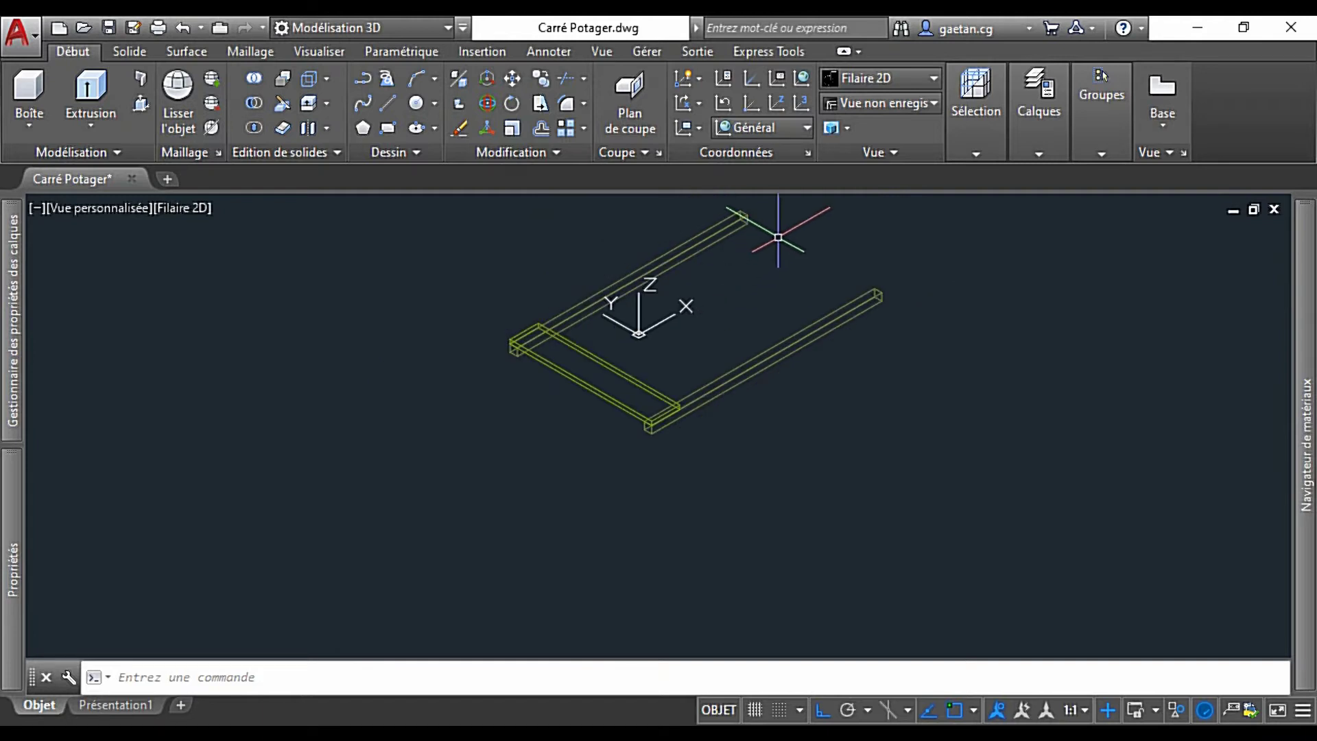
Switch to the Excel workbook and select the Longueur Total value cell C6 in the Calcul Caillebotis table.
scroll(774, 239, up, 3)
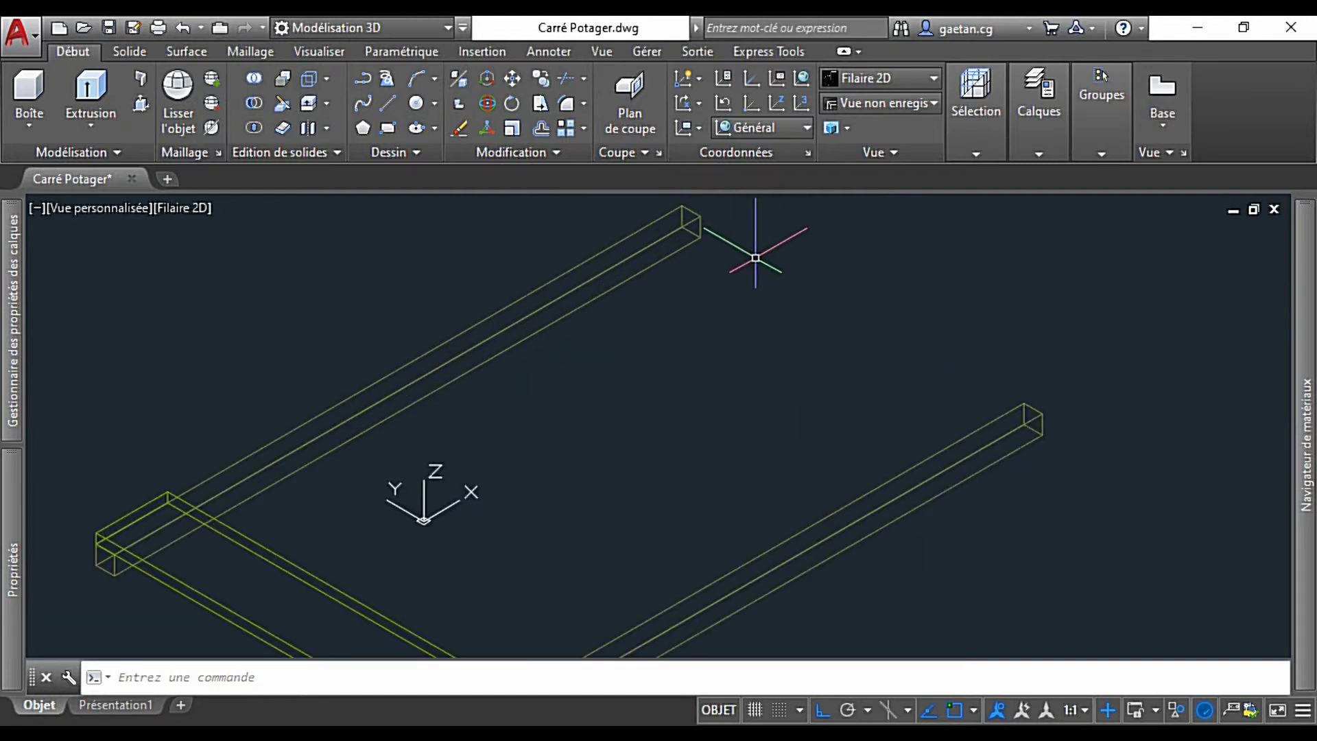
scroll(765, 247, down, 3)
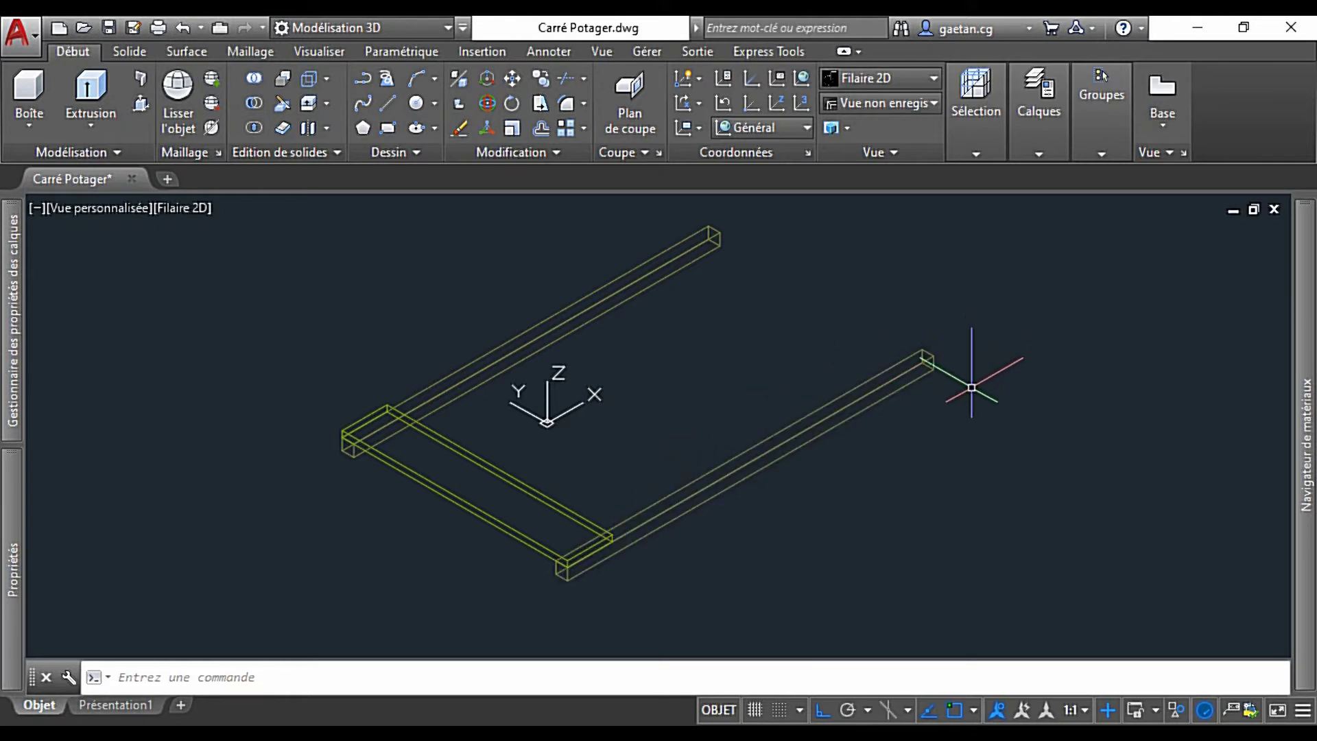
scroll(960, 411, up, 2)
scroll(955, 435, down, 2)
click(759, 454)
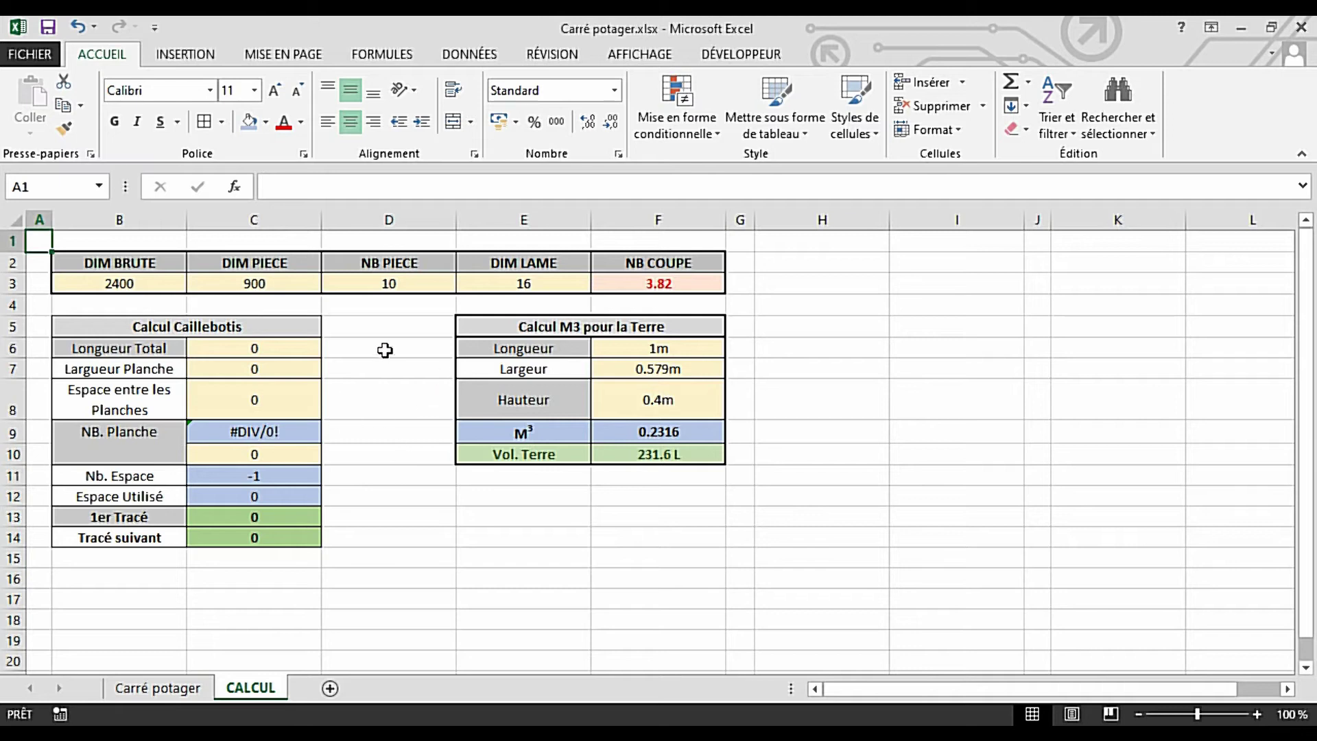
click(243, 327)
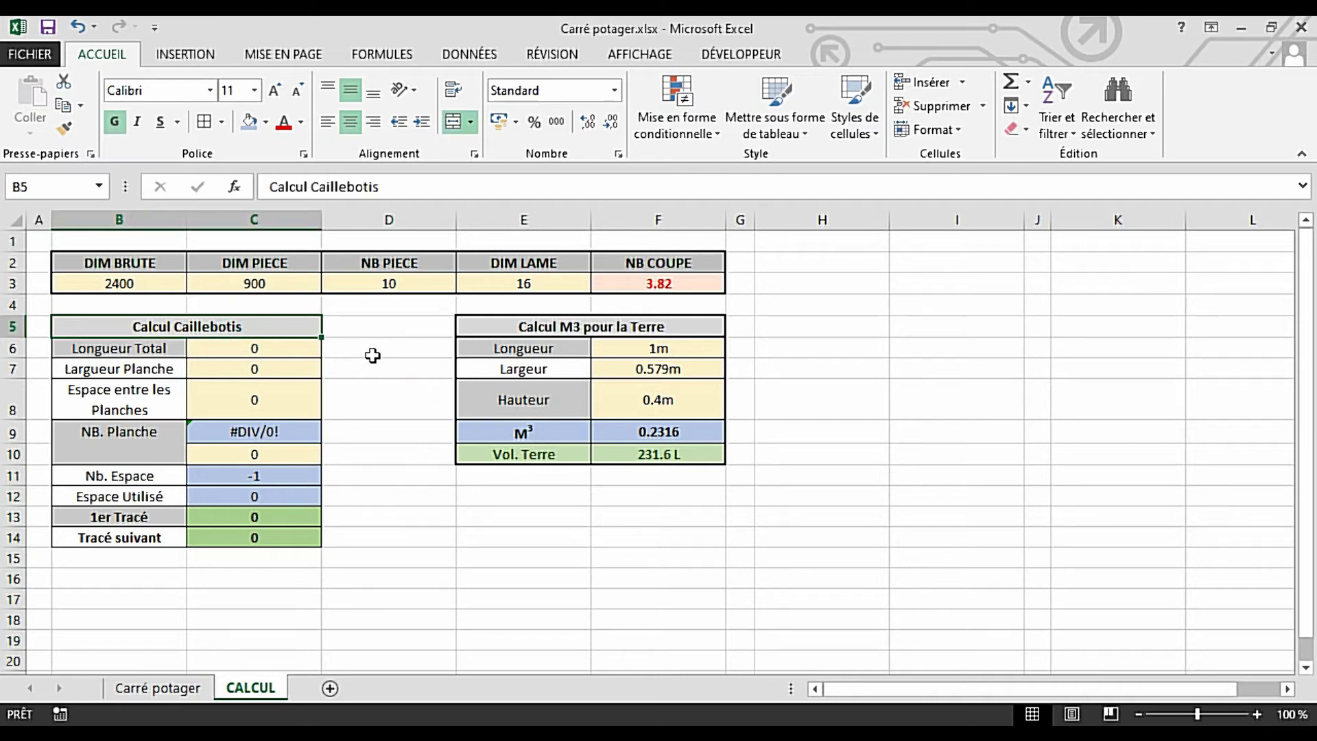
click(273, 348)
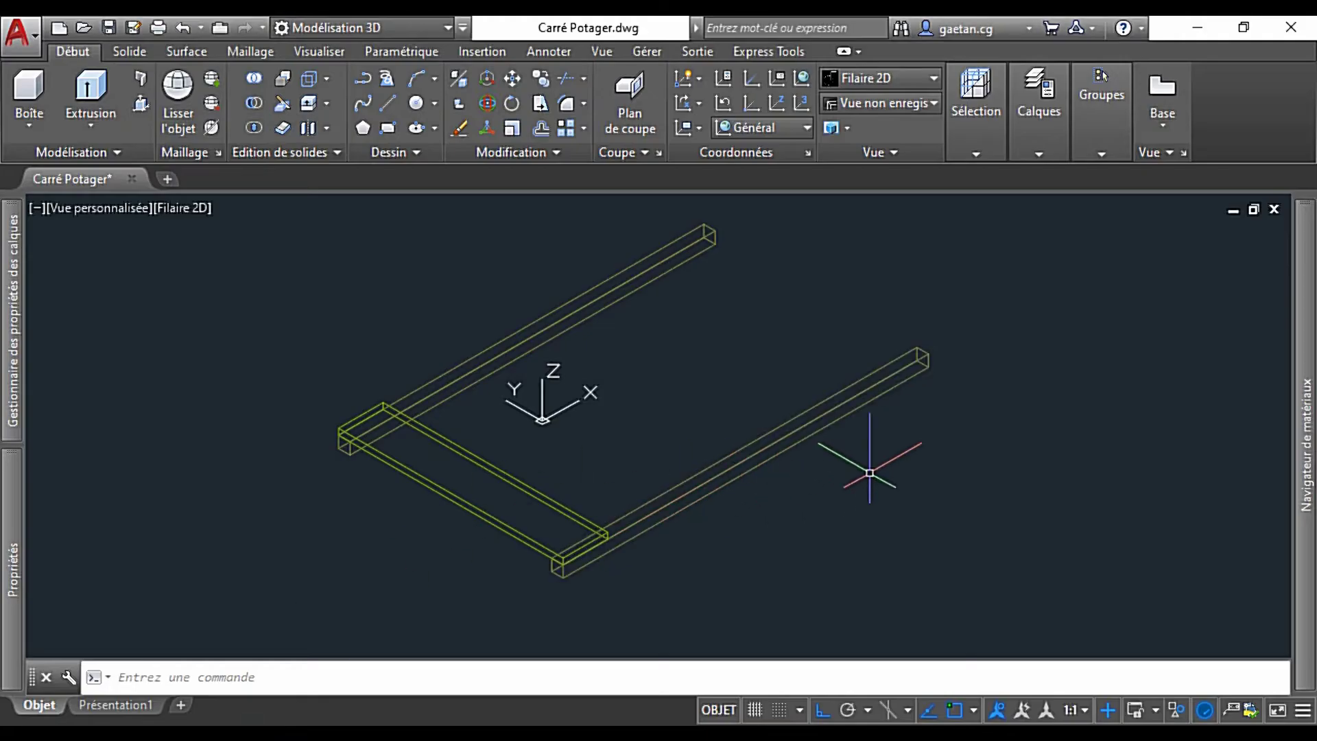
Measure the front rail's full length between its two end corners with the Distance option.
scroll(871, 455, up, 3)
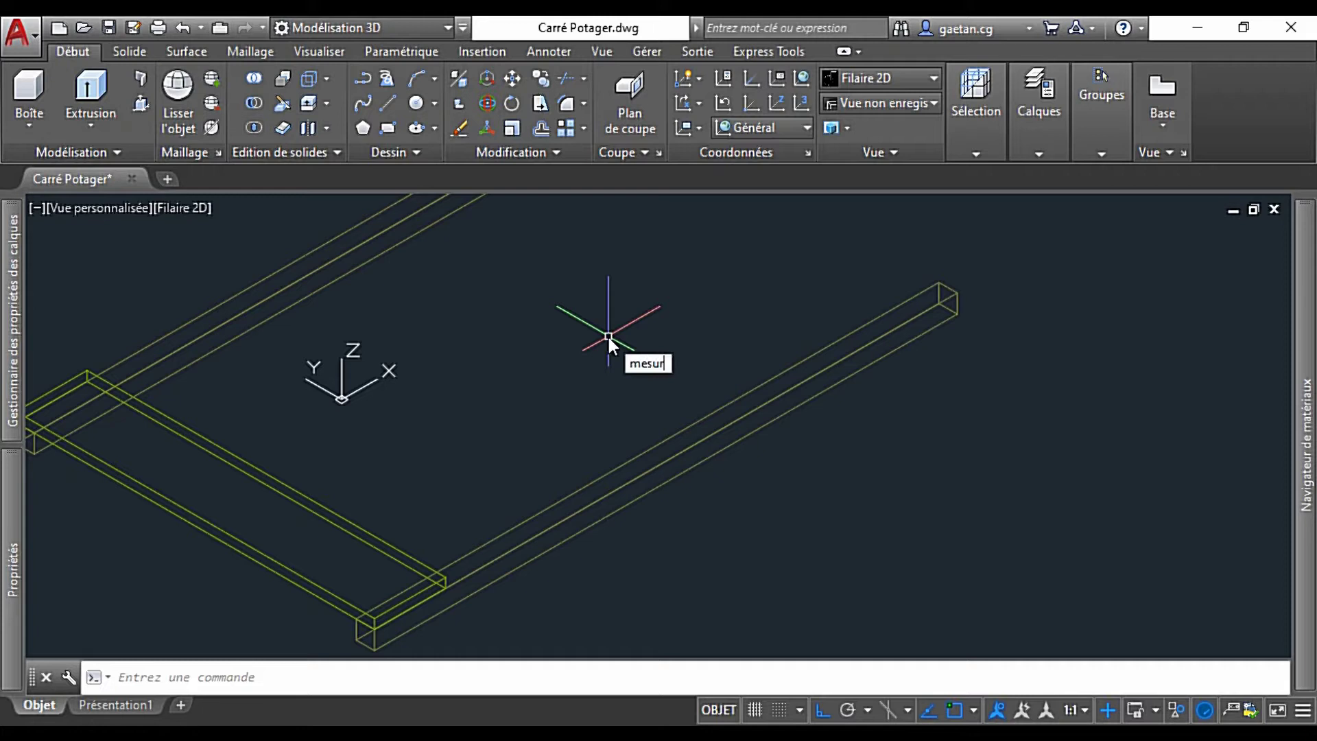
key(Return)
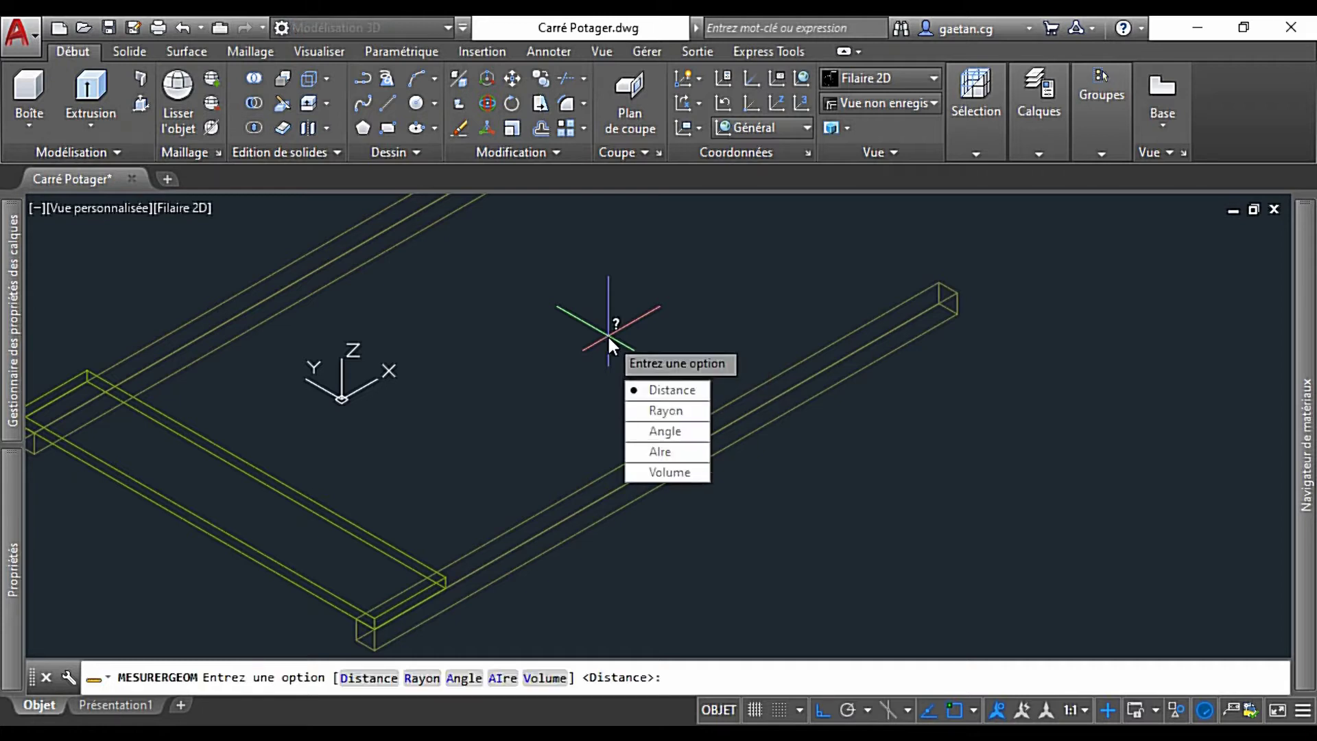
click(694, 397)
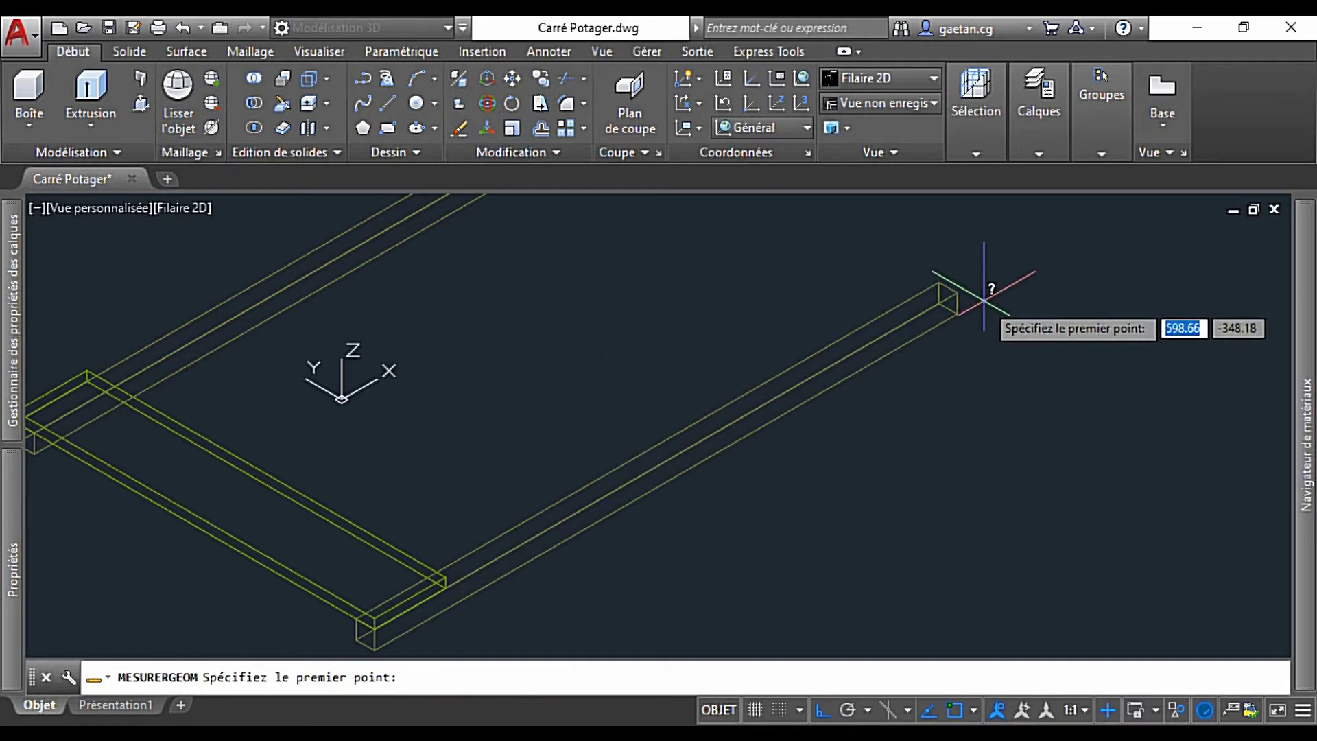
click(958, 294)
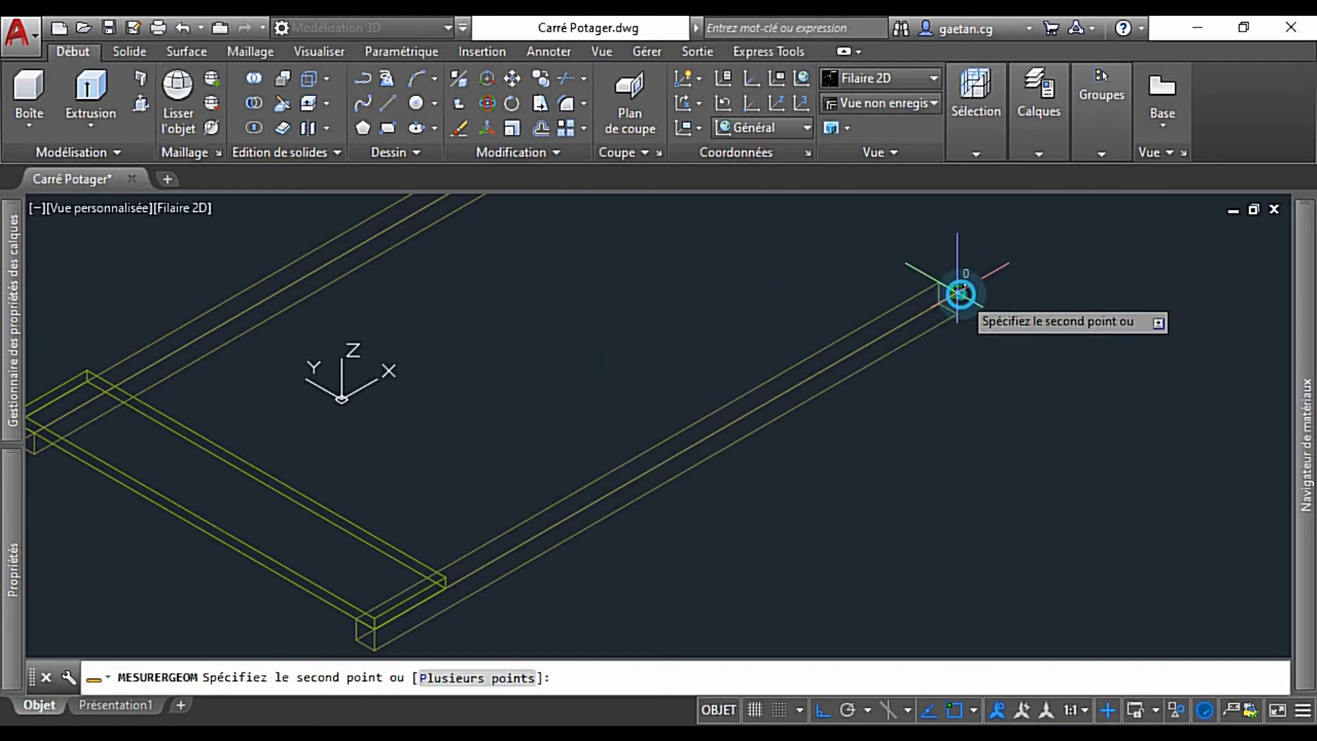
click(375, 628)
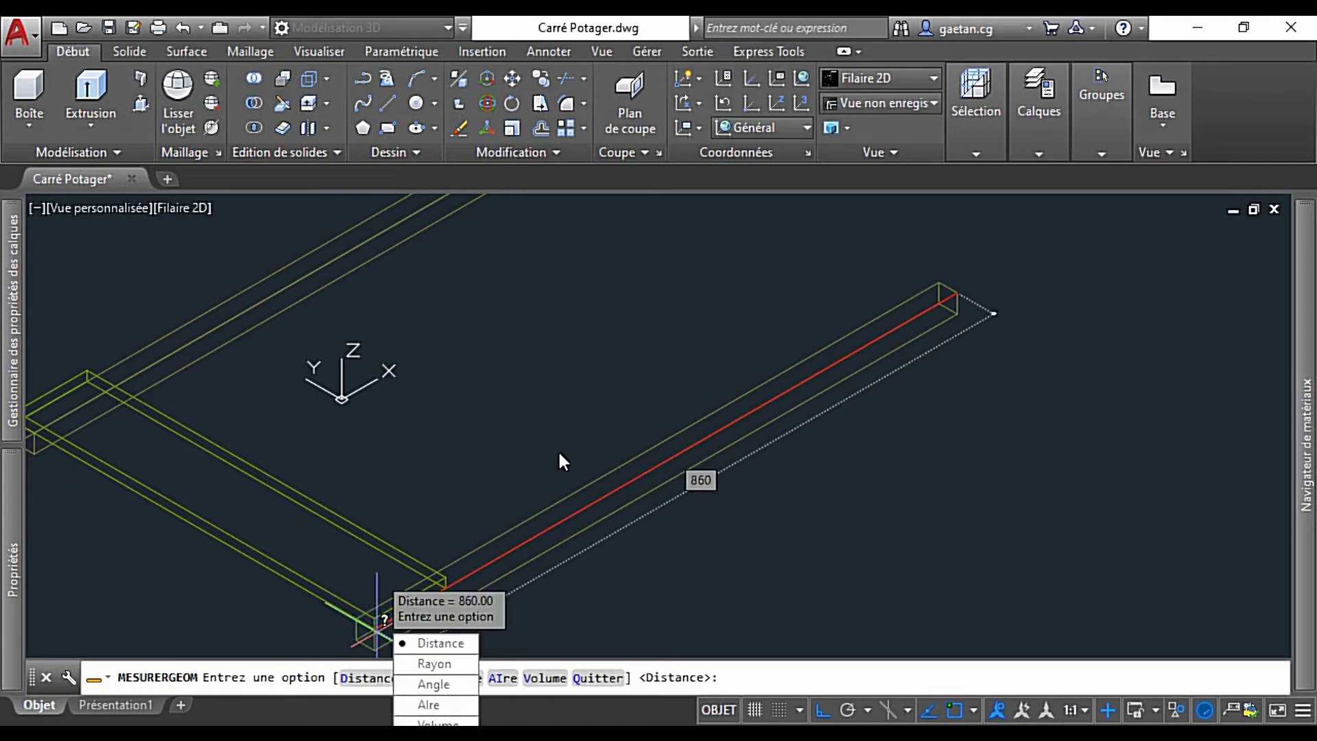
key(Escape)
Switch to Excel and set Longueur Total in the Calcul Caillebotis table to 860.
click(280, 724)
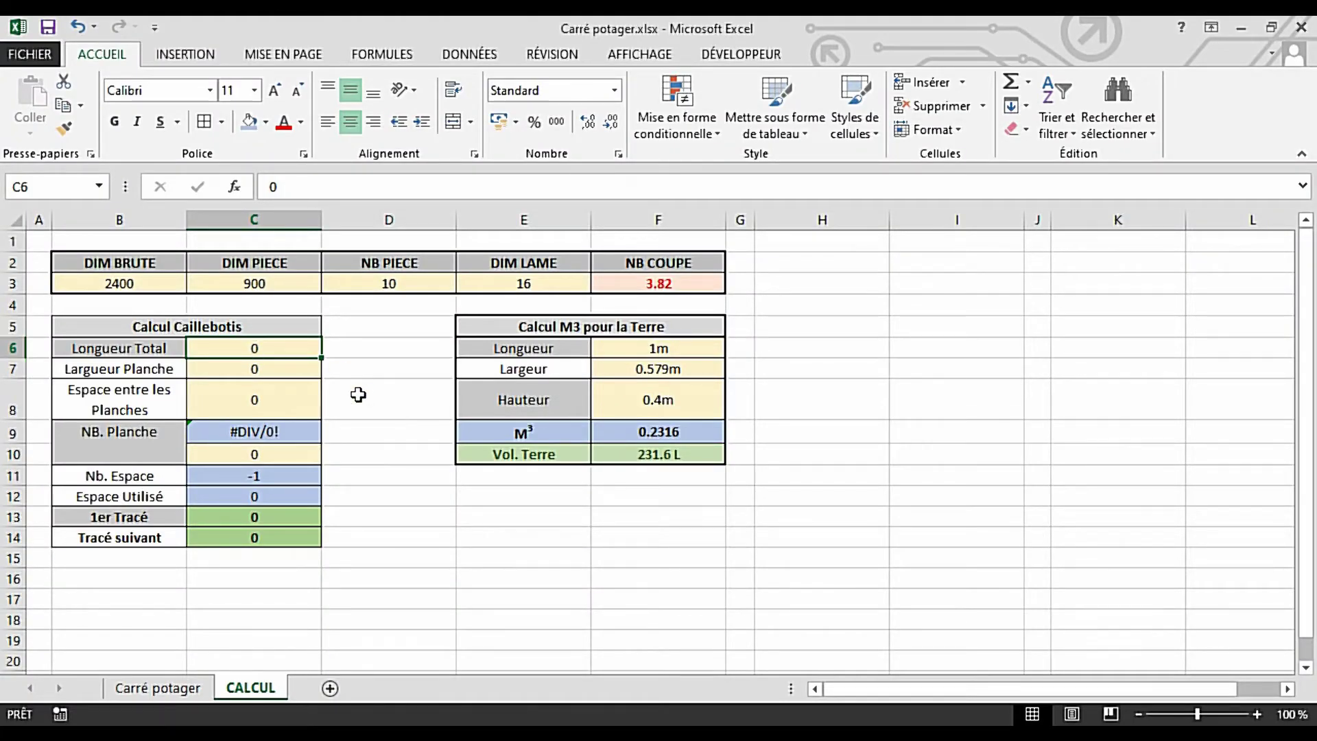
text(86)
key(Return)
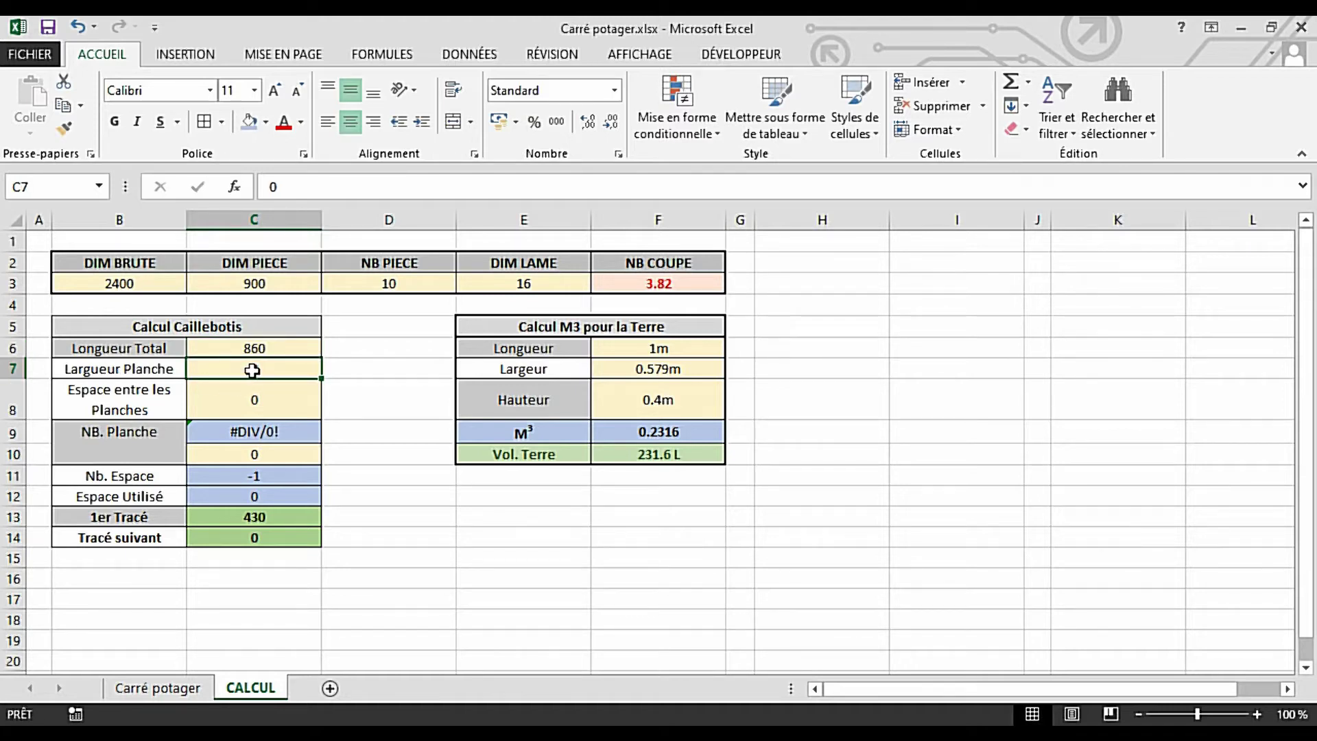
Switch to AutoCAD and measure the plank's width between the two upper corners at its front end.
click(246, 724)
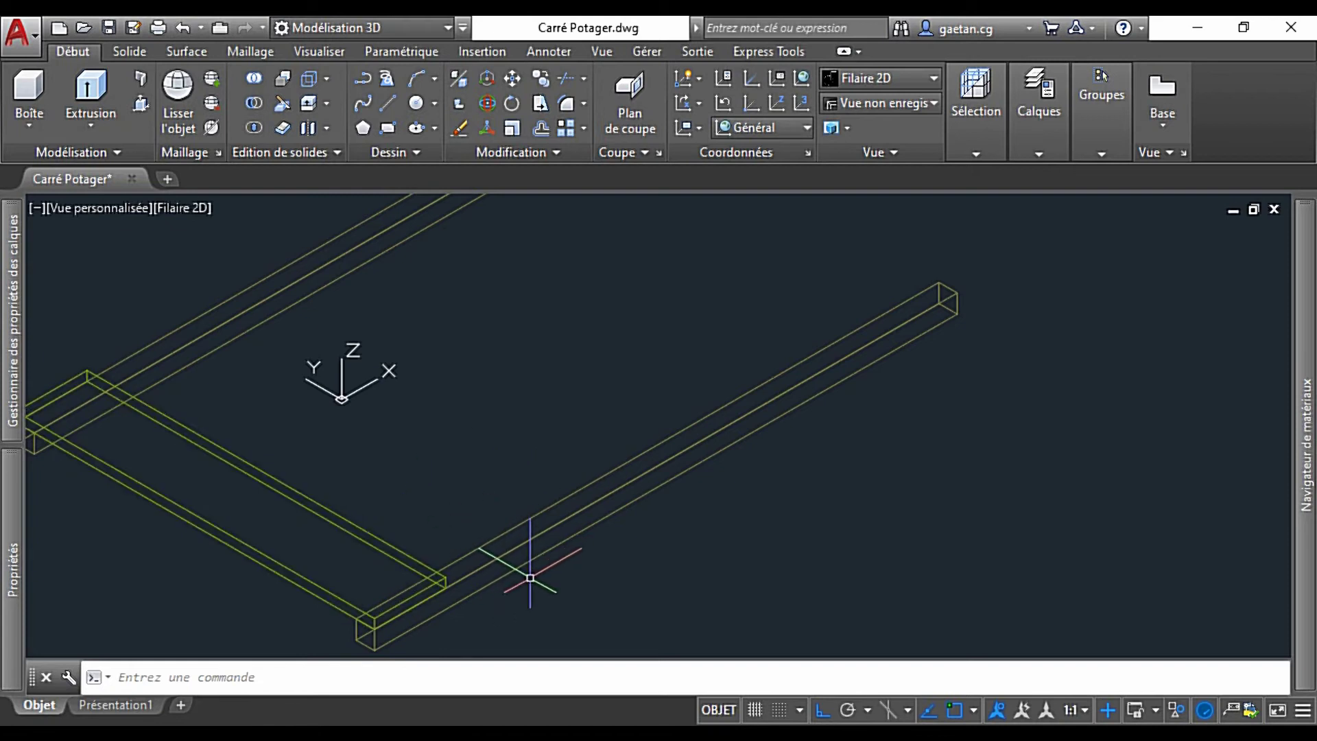
text(mesu)
key(Return)
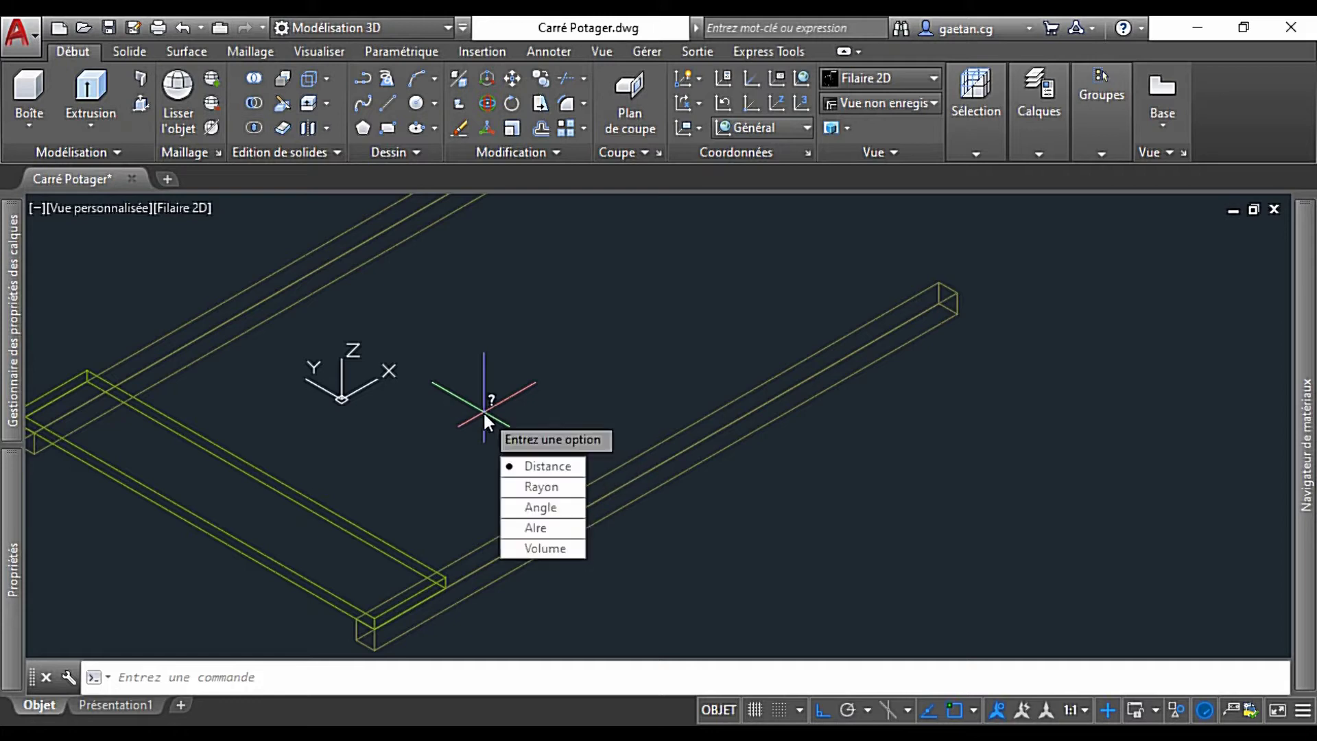
key(Return)
scroll(382, 603, up, 5)
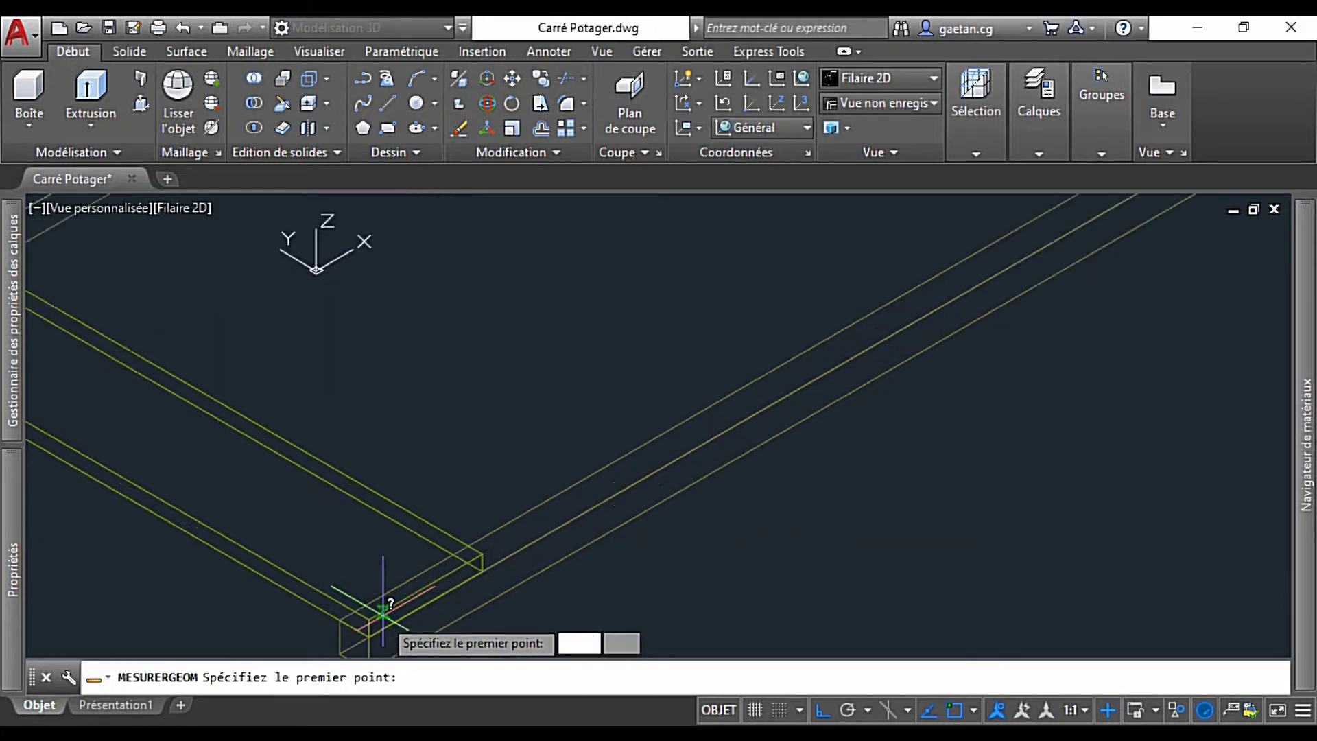
click(347, 627)
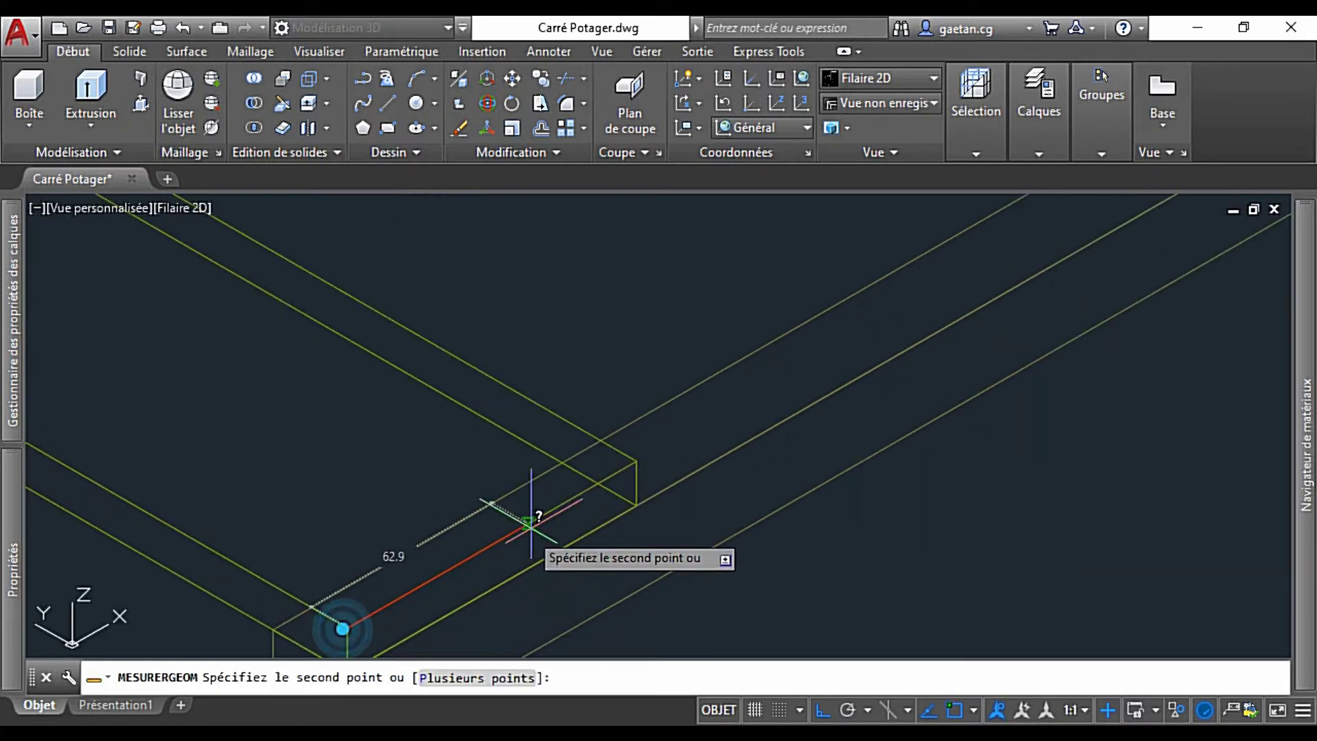
click(637, 461)
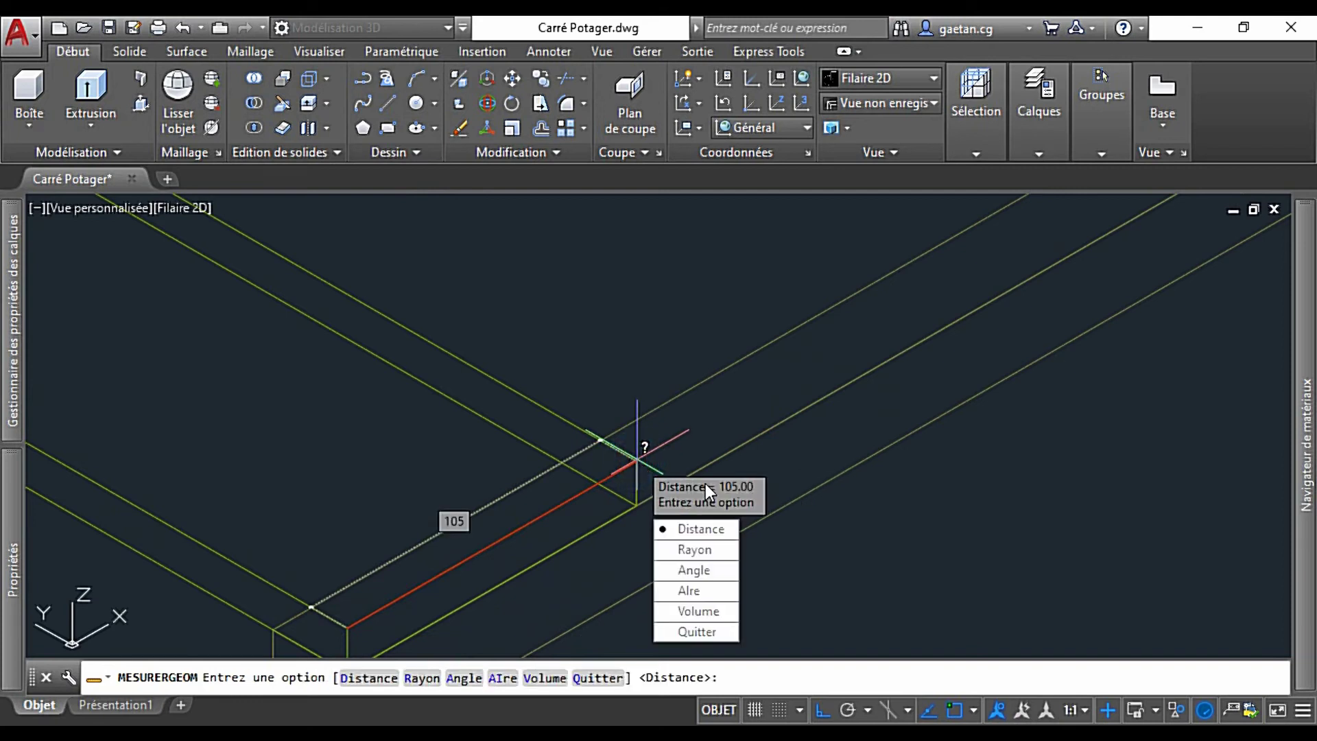
click(686, 631)
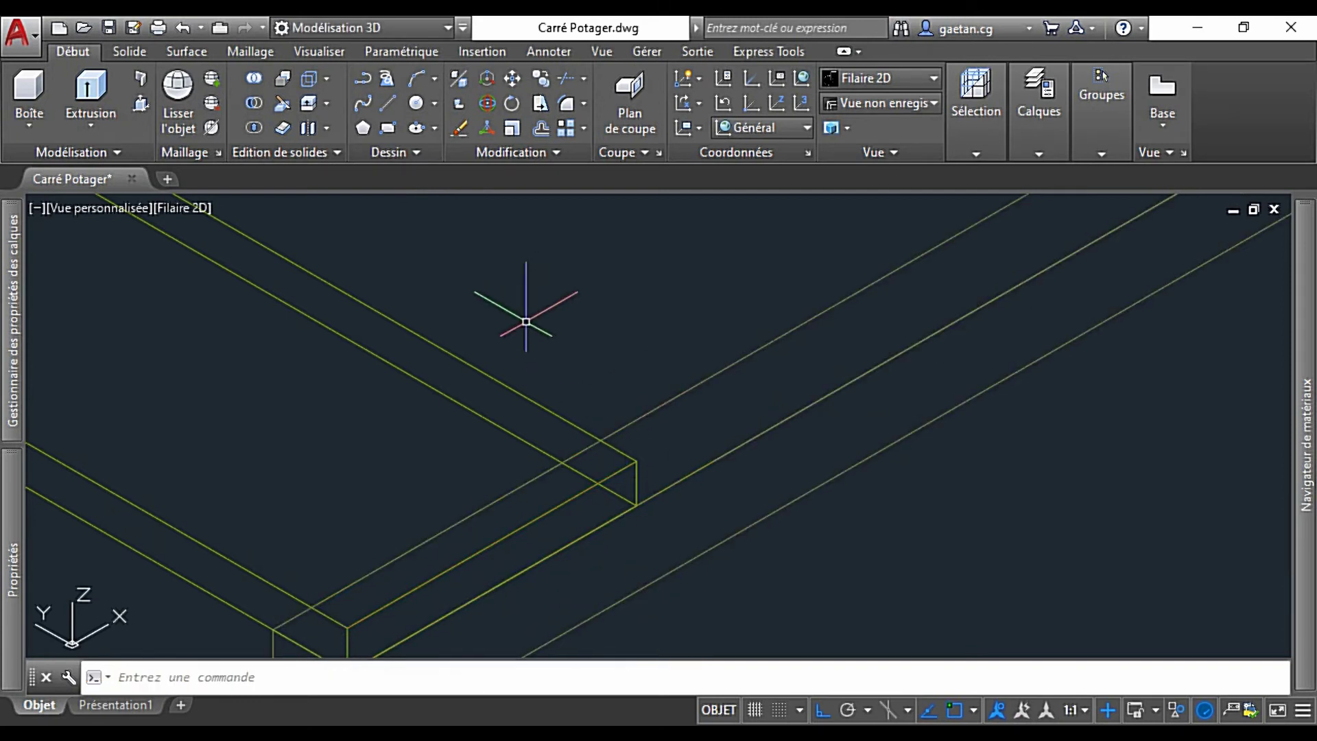
Switch to Excel and set Largueur Planche to 105 and Espace entre les Planches to 20.
key(alt+Tab)
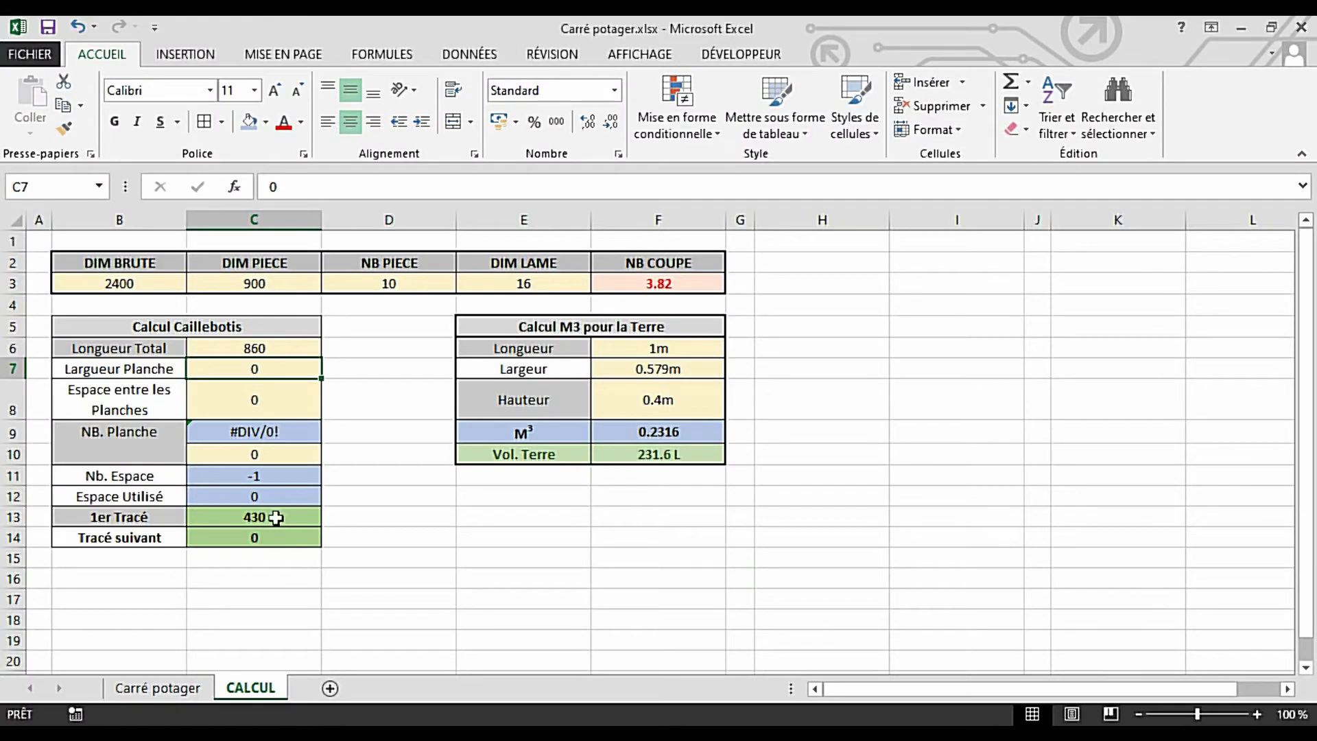
text(105)
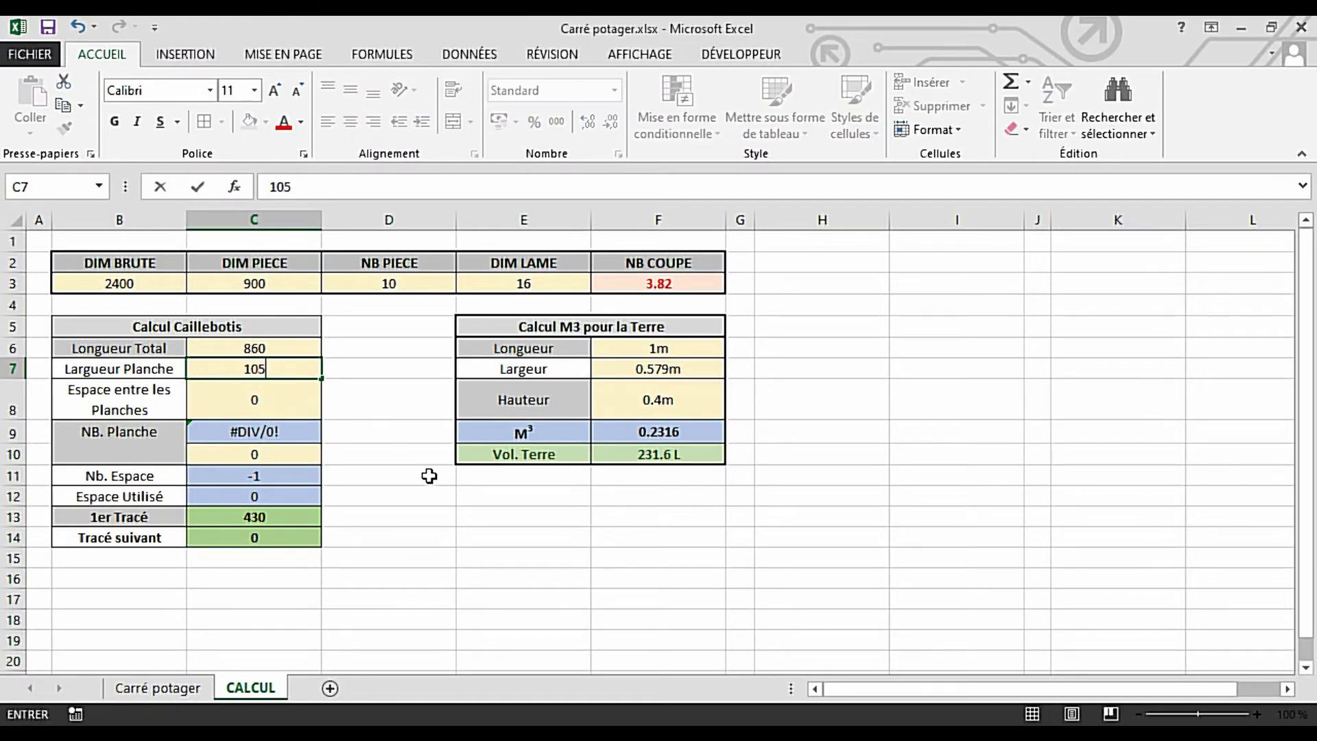
key(Return)
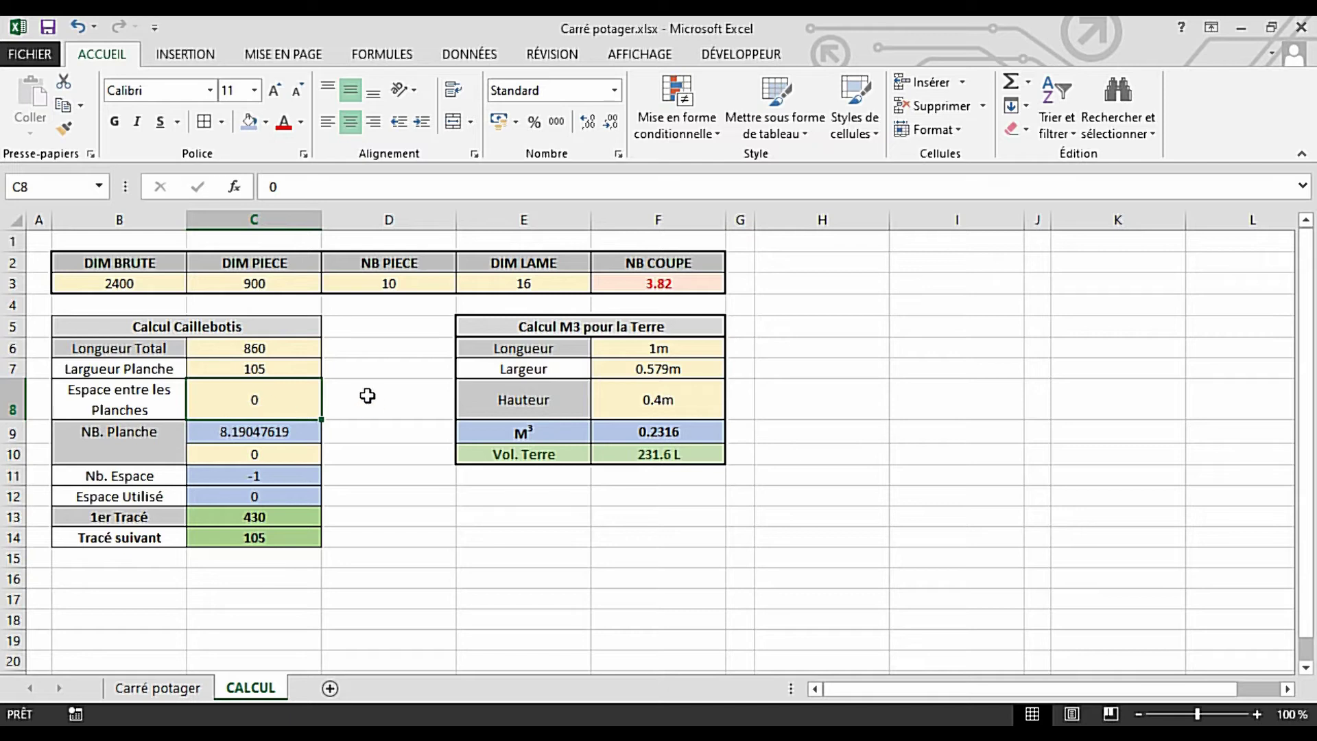
text(20)
key(Return)
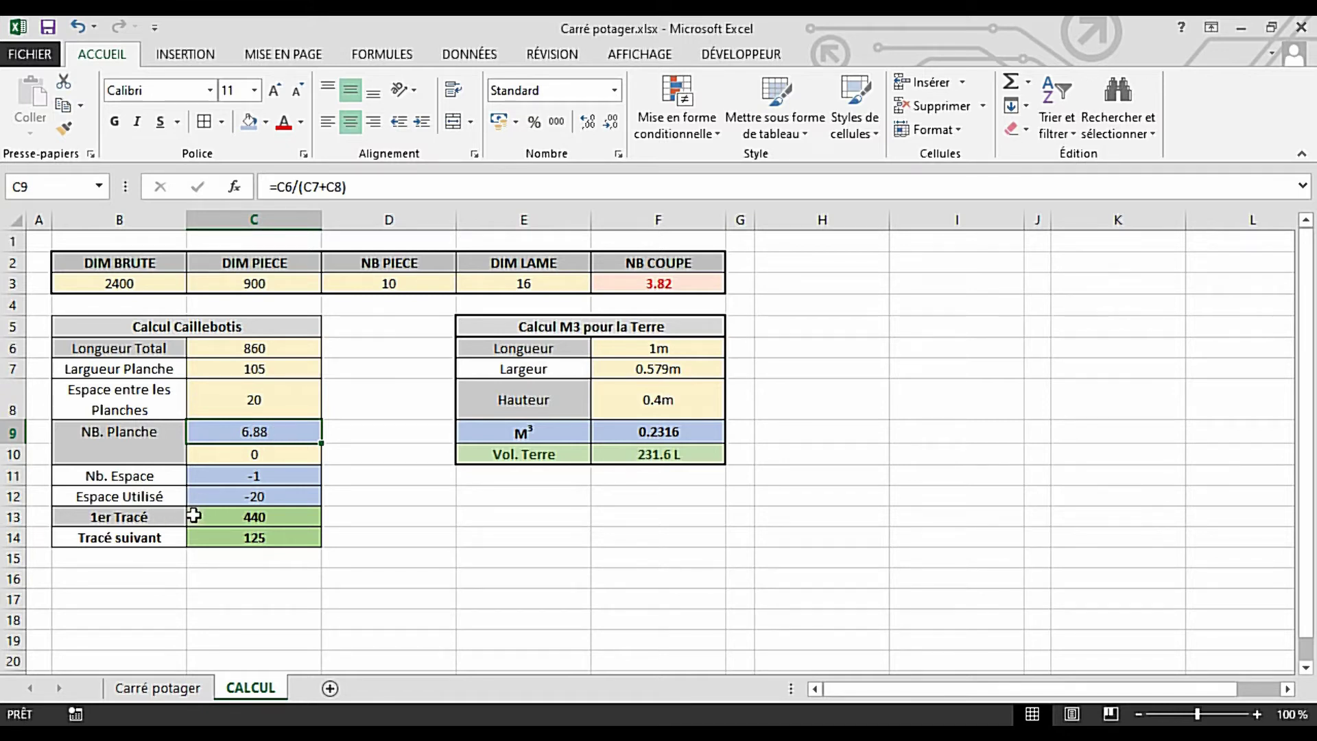
Set the rounded number of planks (NB. Planche) in cell C10 to 7.
click(259, 453)
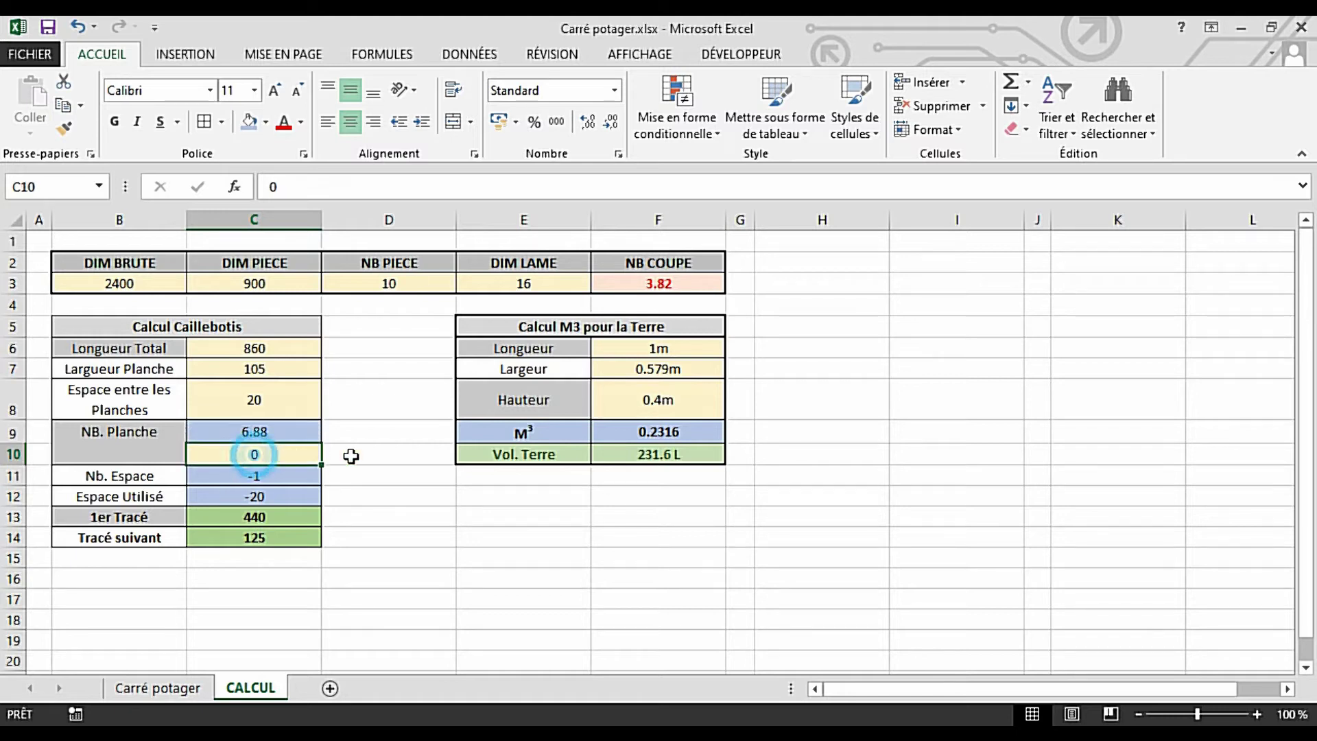
text(7)
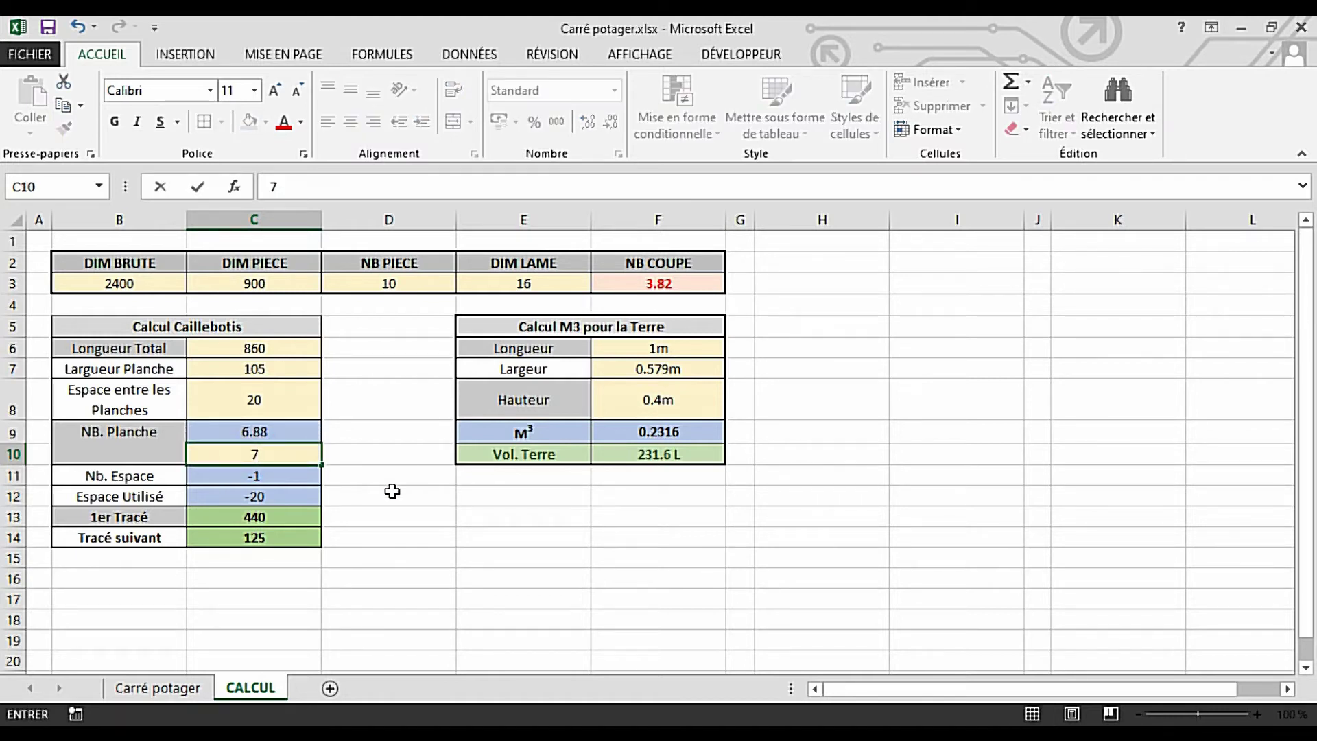
key(Return)
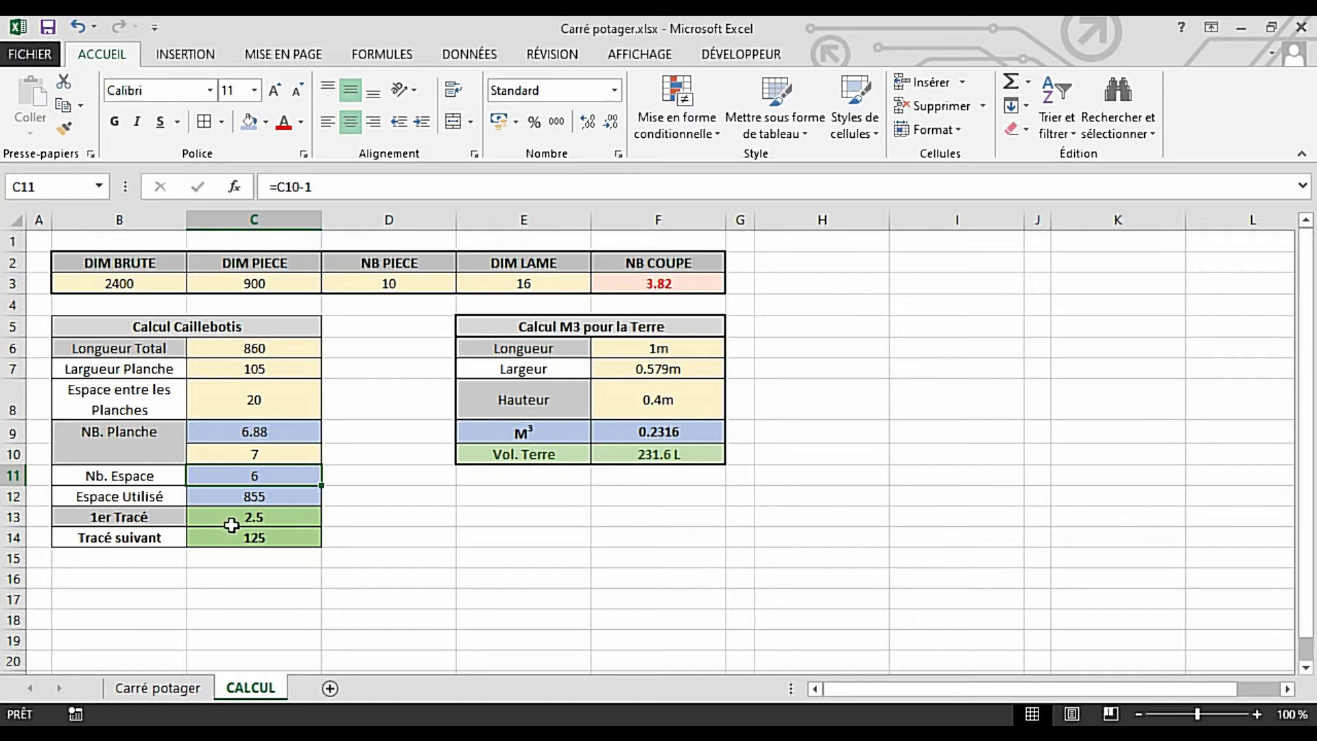
Test a rounded plank count of 8 in cell C10 of the Calcul Caillebotis table and set it back to 7.
click(264, 451)
text(8)
key(Return)
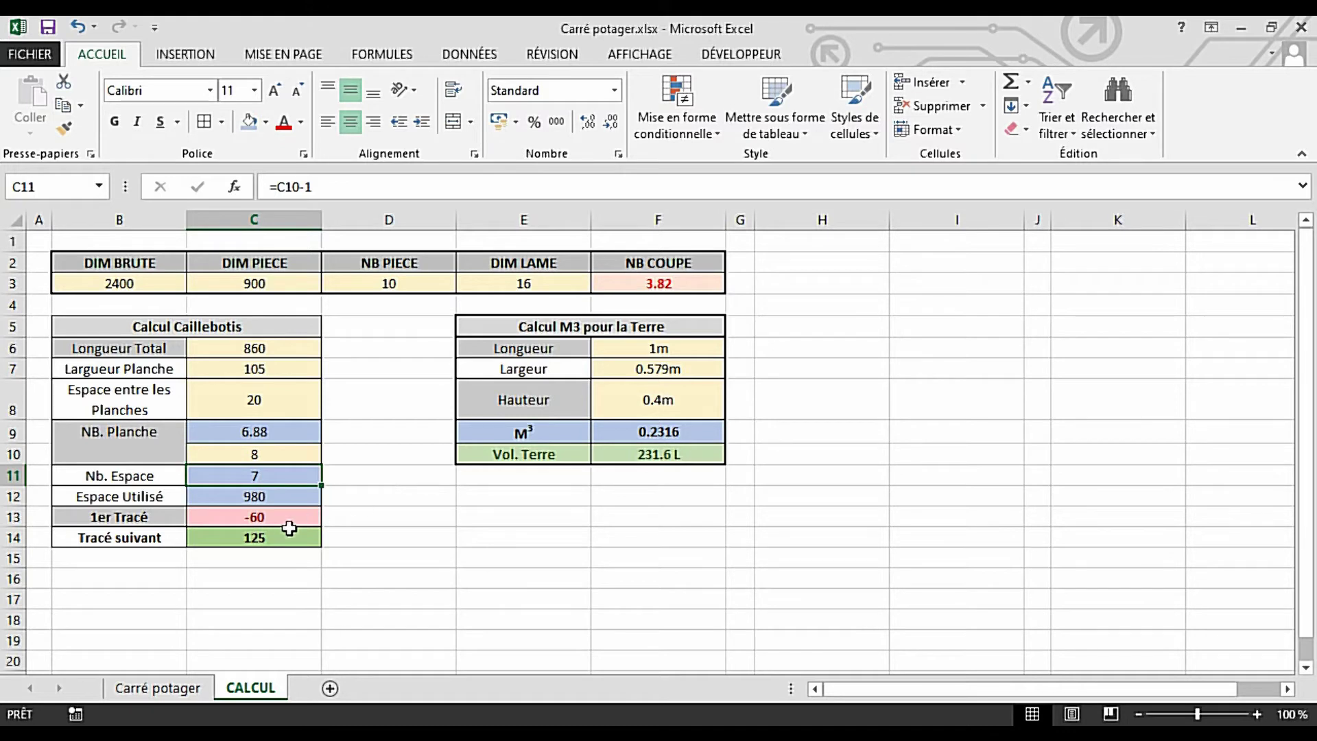
click(300, 443)
text(7)
key(Return)
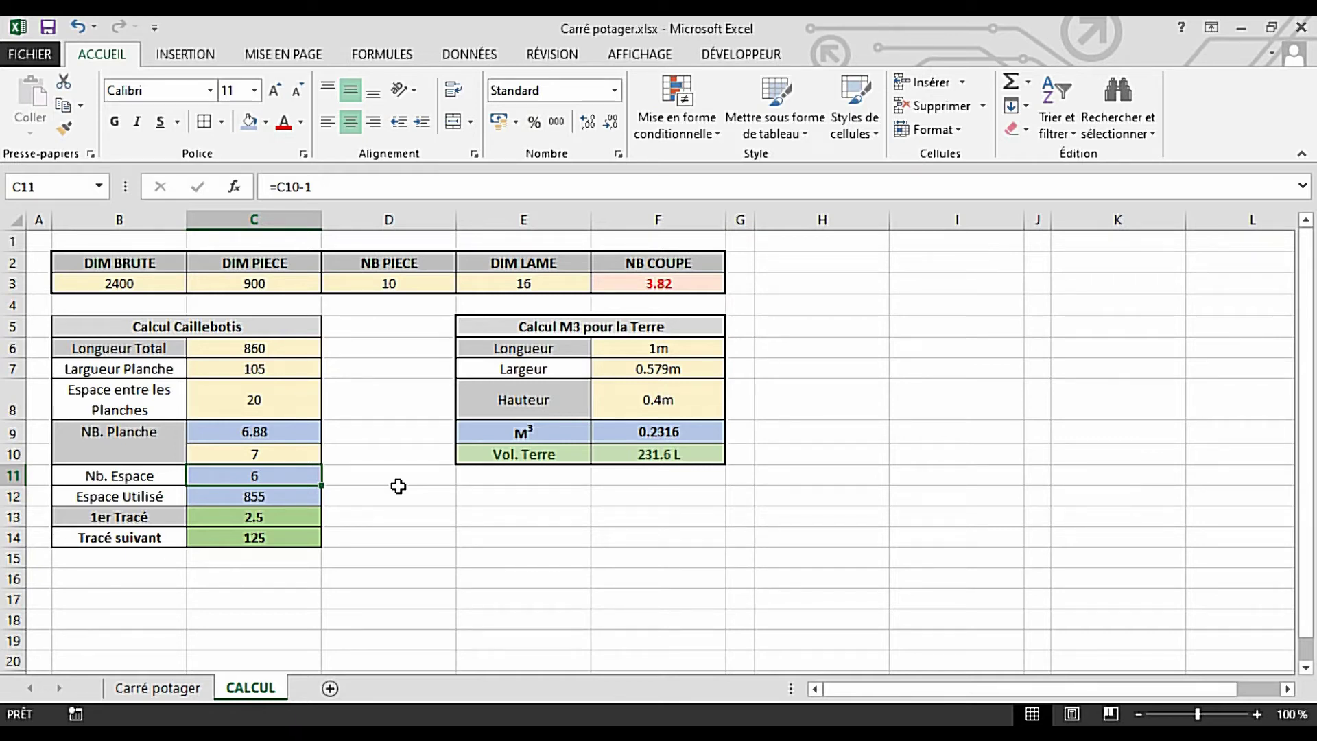
Give the rounded plank count in cell C10 the same green fill and bold text as the 1er Tracé and Tracé suivant results.
key(Down)
key(Down)
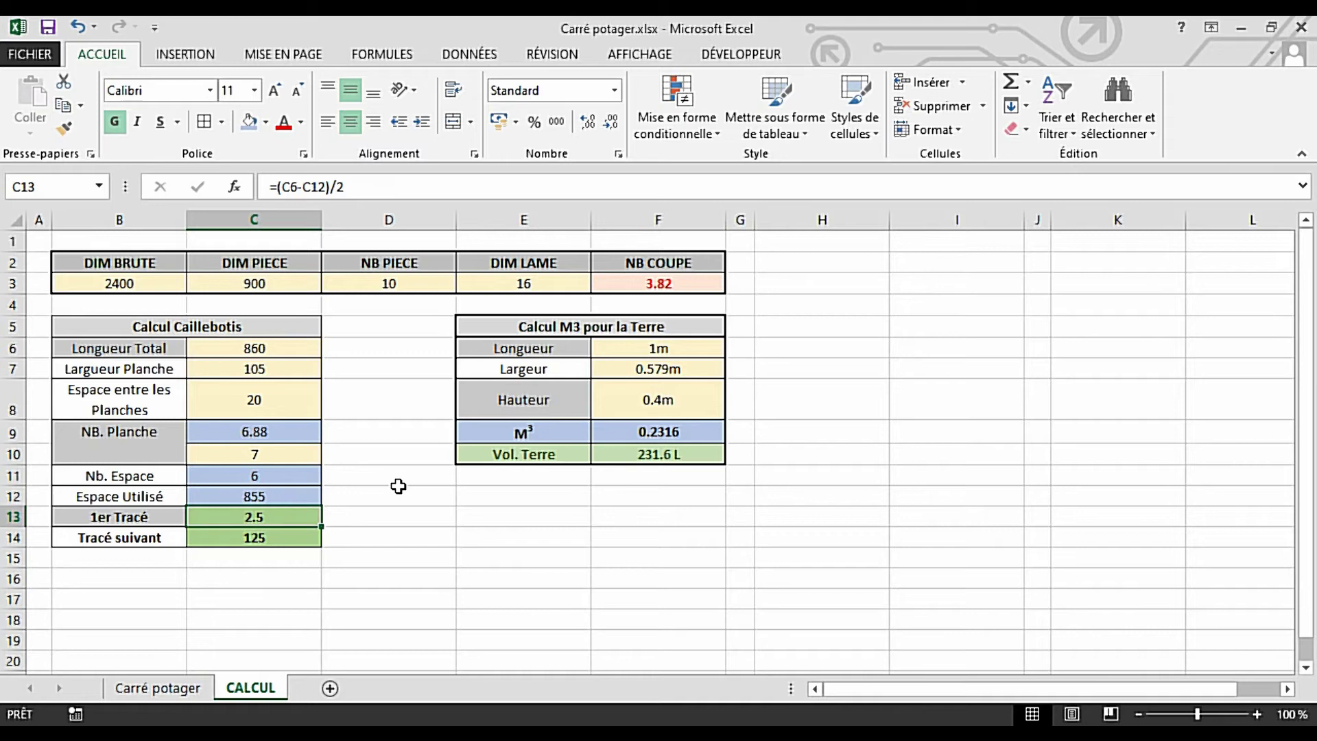
click(291, 535)
click(289, 518)
click(294, 455)
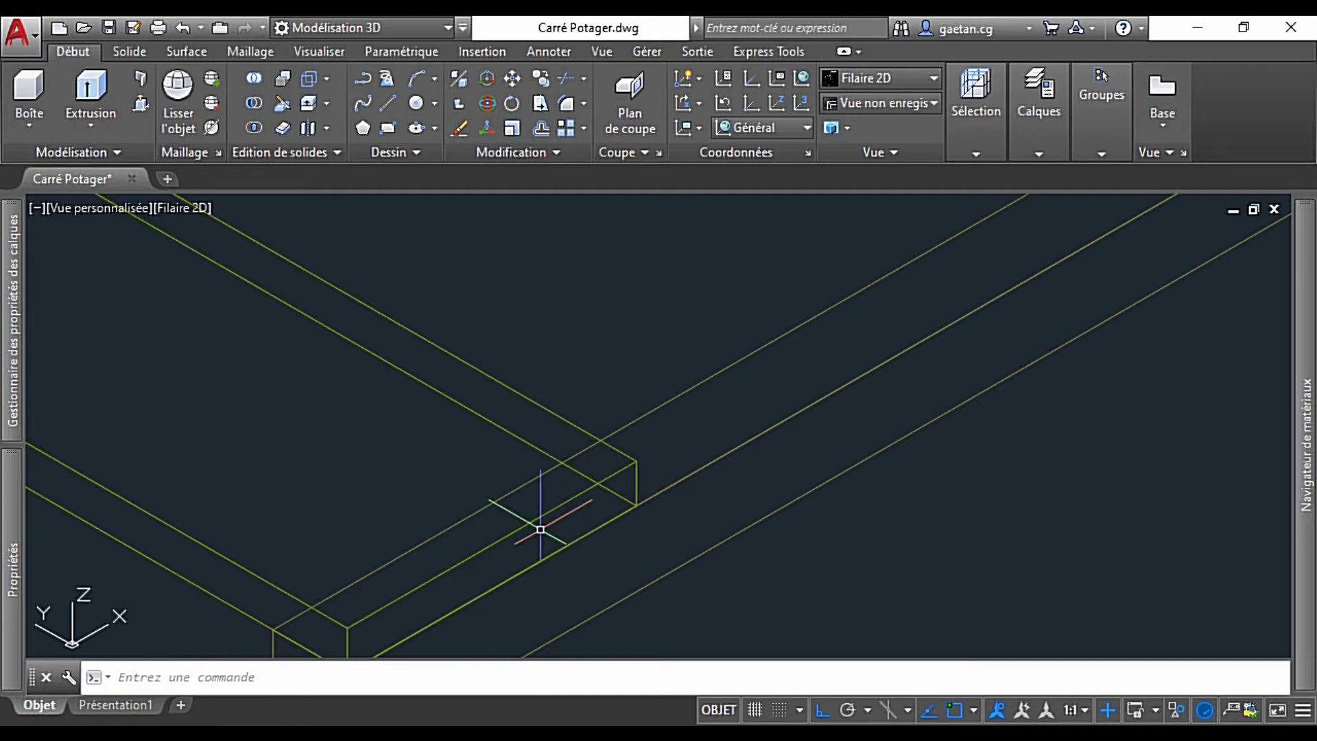
Check 1er Tracé in Excel and, in AutoCAD, move the first plank 2.5 along the rail from its lower front corner.
scroll(518, 473, down, 5)
scroll(578, 382, up, 4)
click(374, 552)
scroll(315, 617, up, 2)
scroll(342, 618, down, 4)
scroll(341, 621, up, 5)
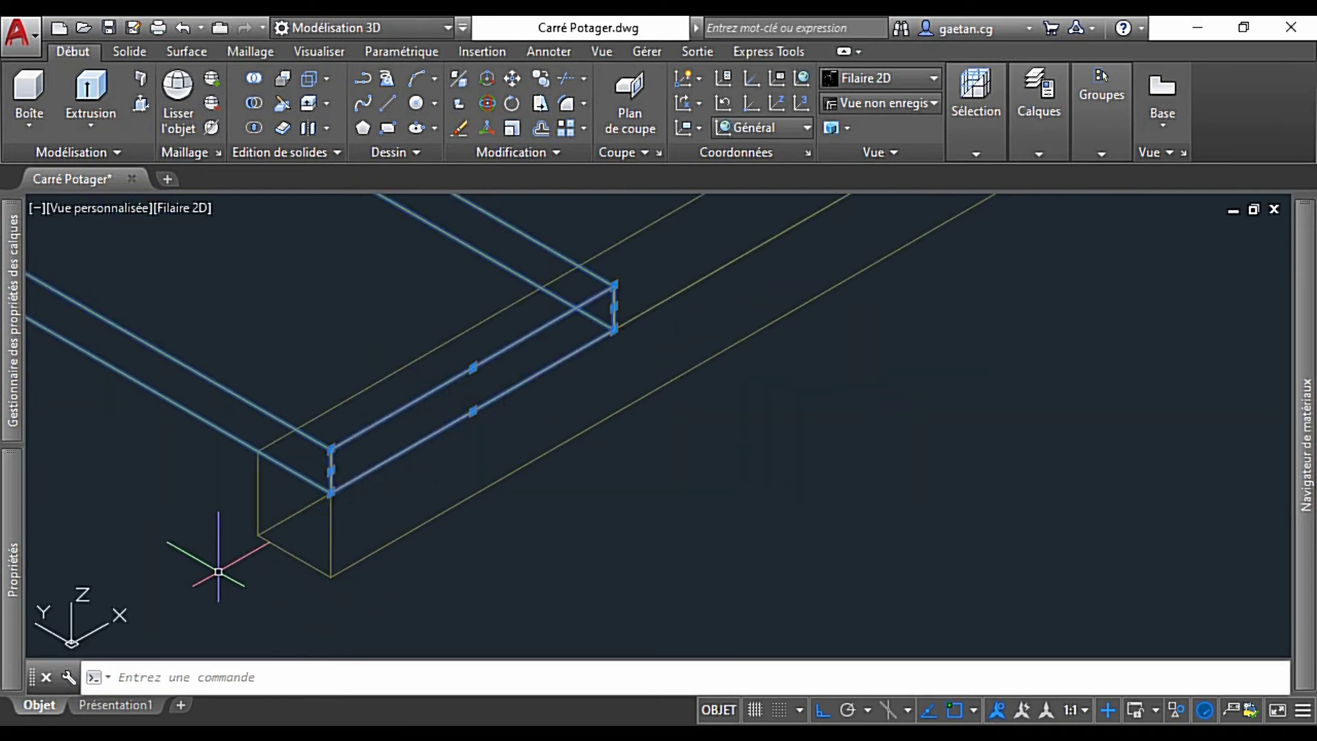
key(alt+Tab)
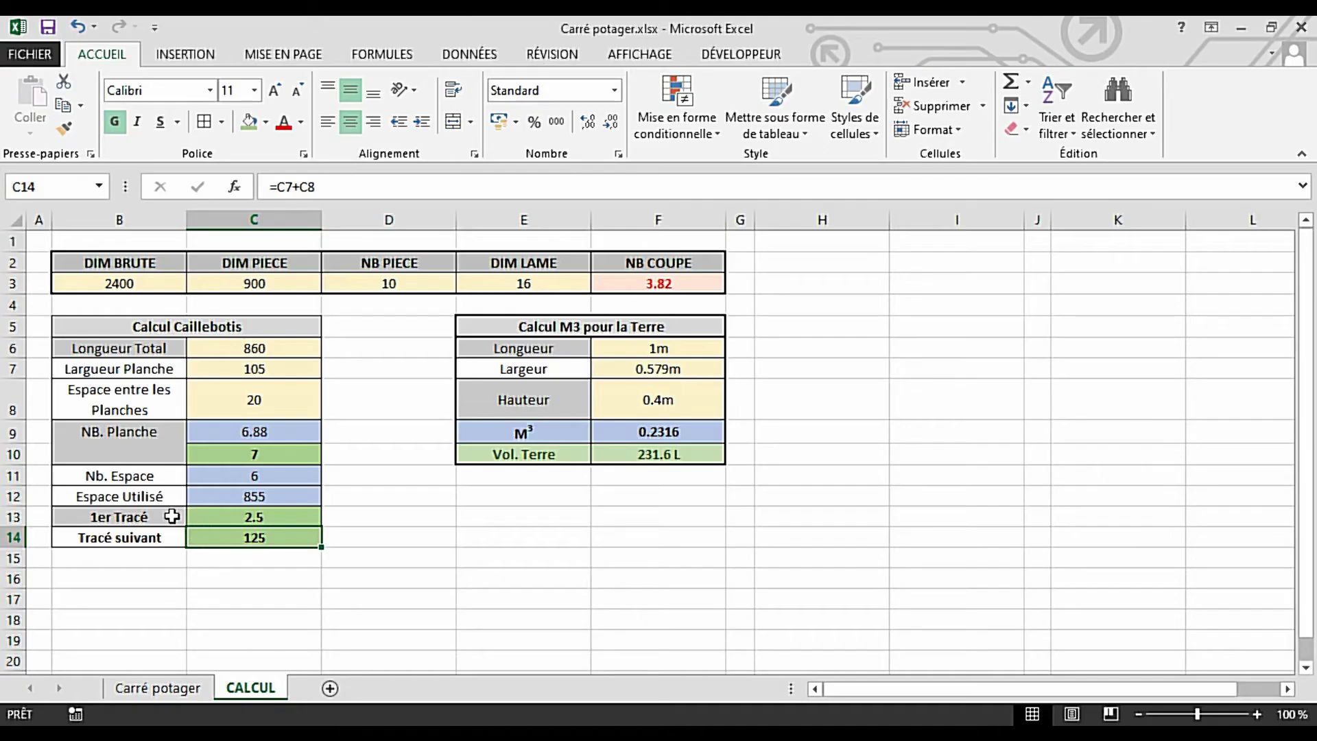
click(237, 520)
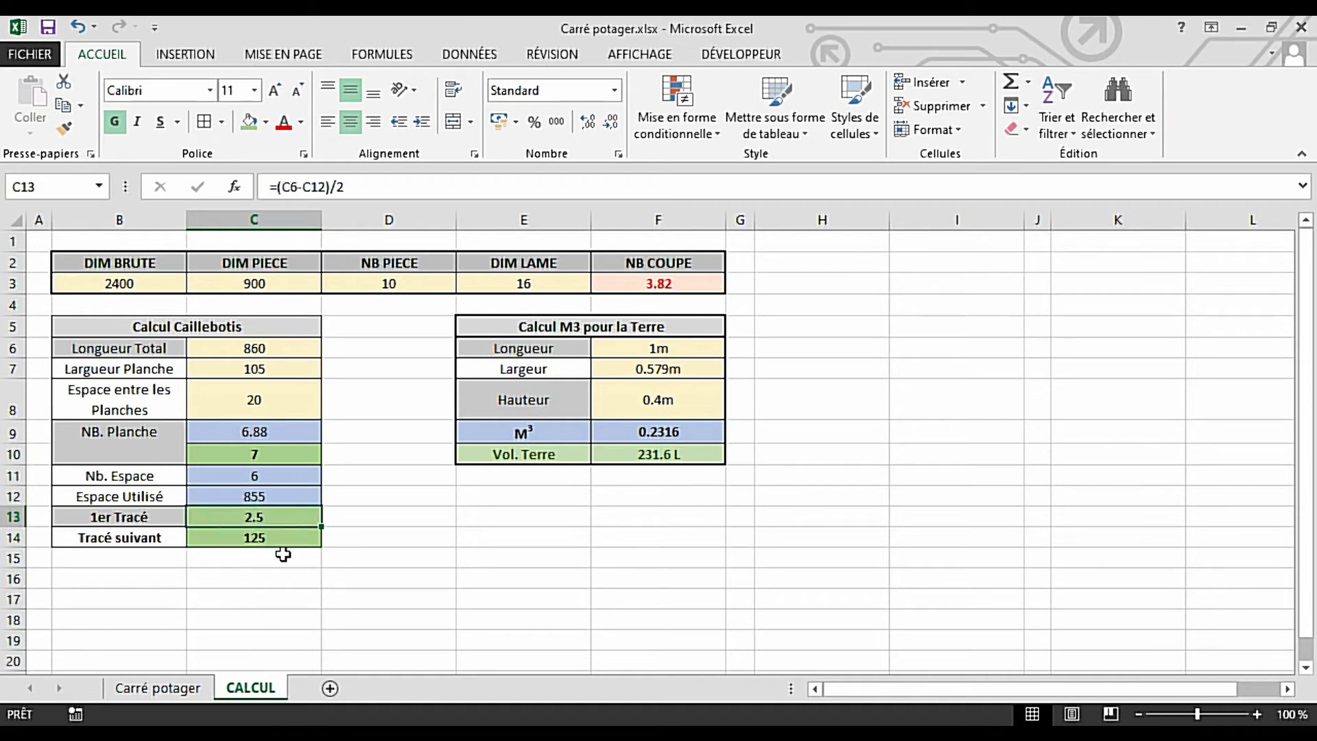
key(alt+Tab)
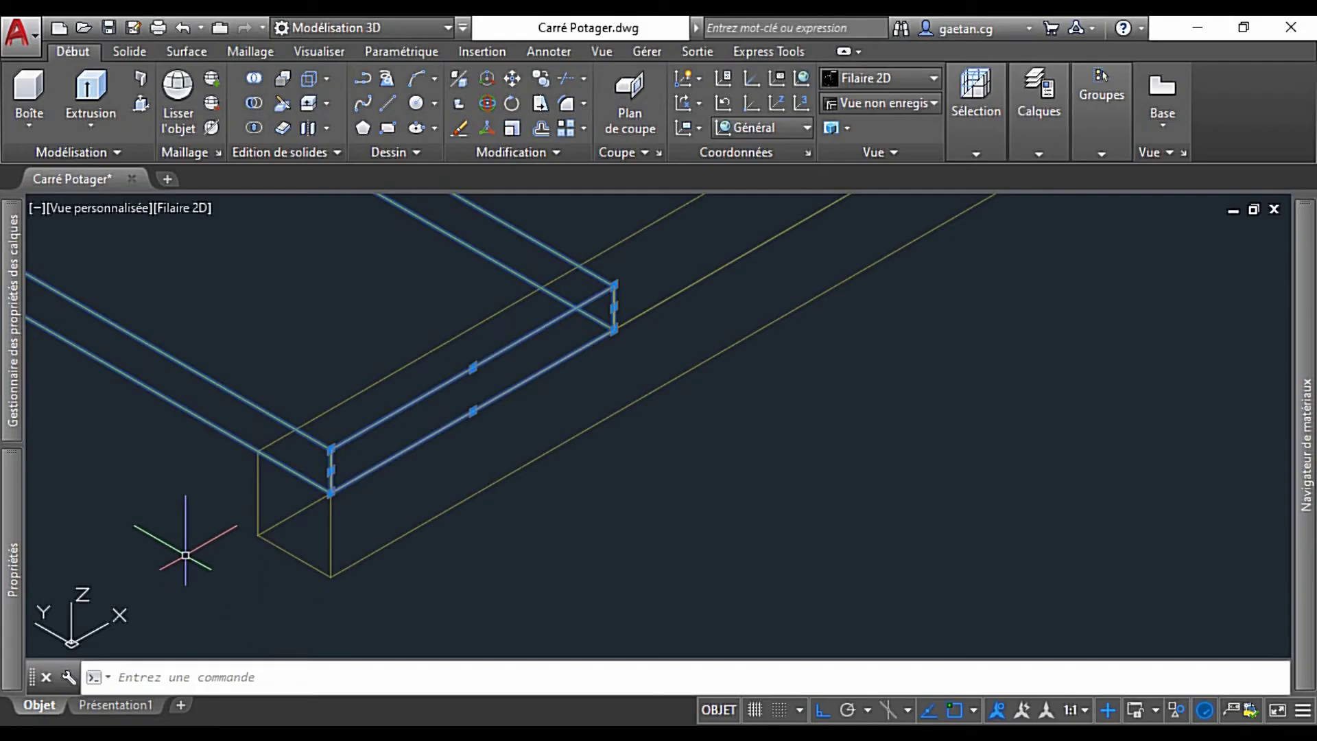
text(deplacer)
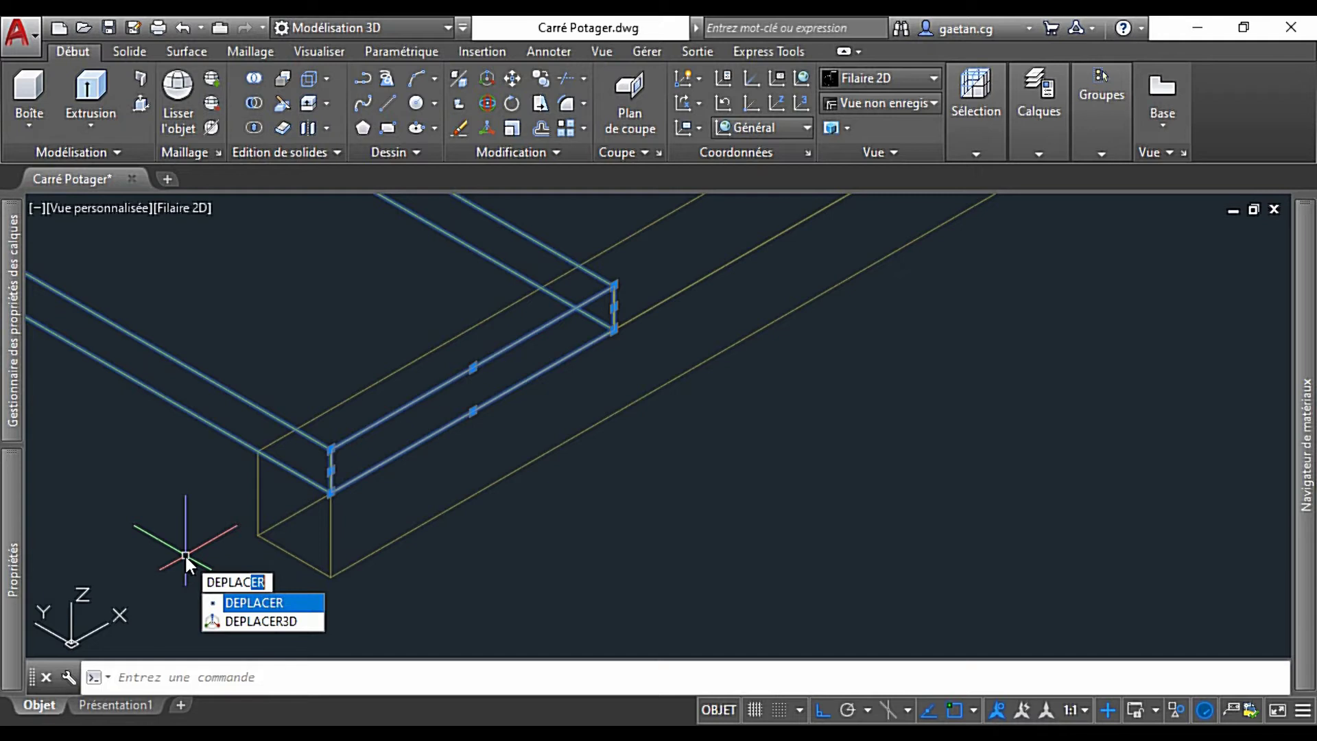
key(Return)
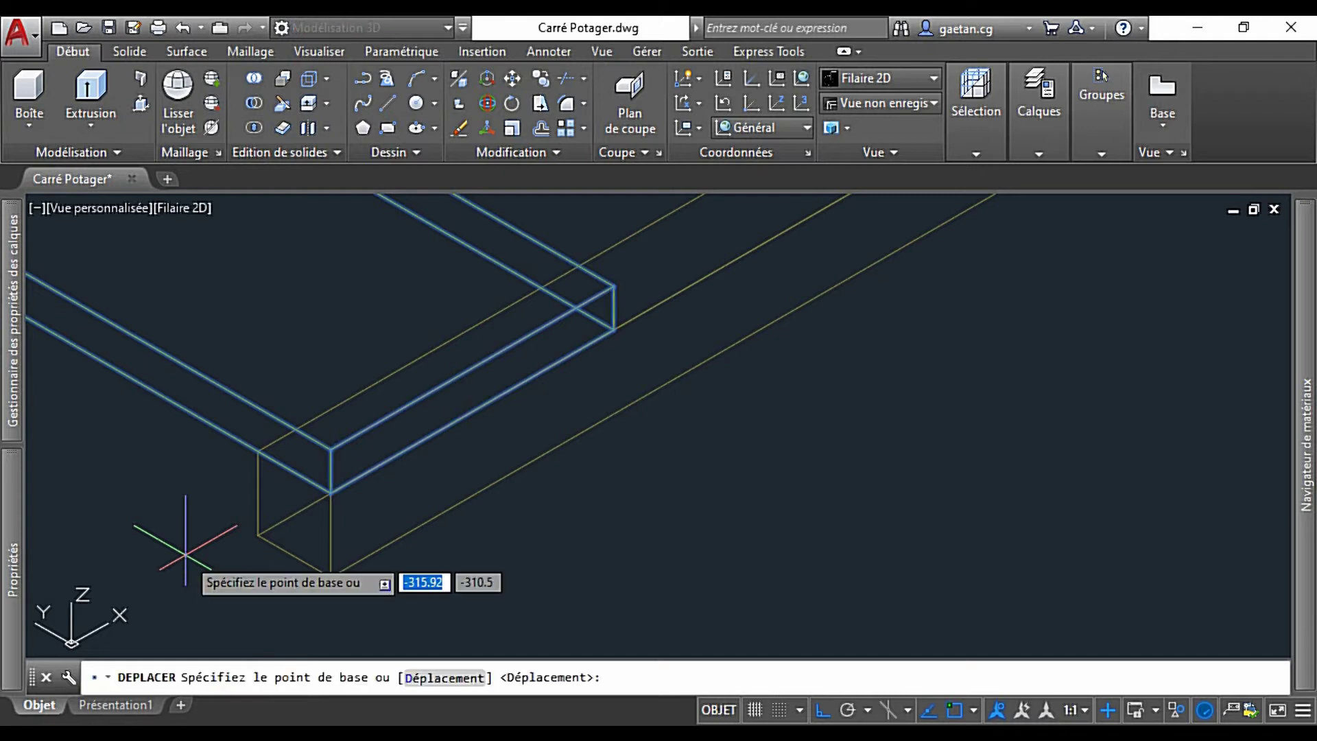
click(331, 491)
text(2.5)
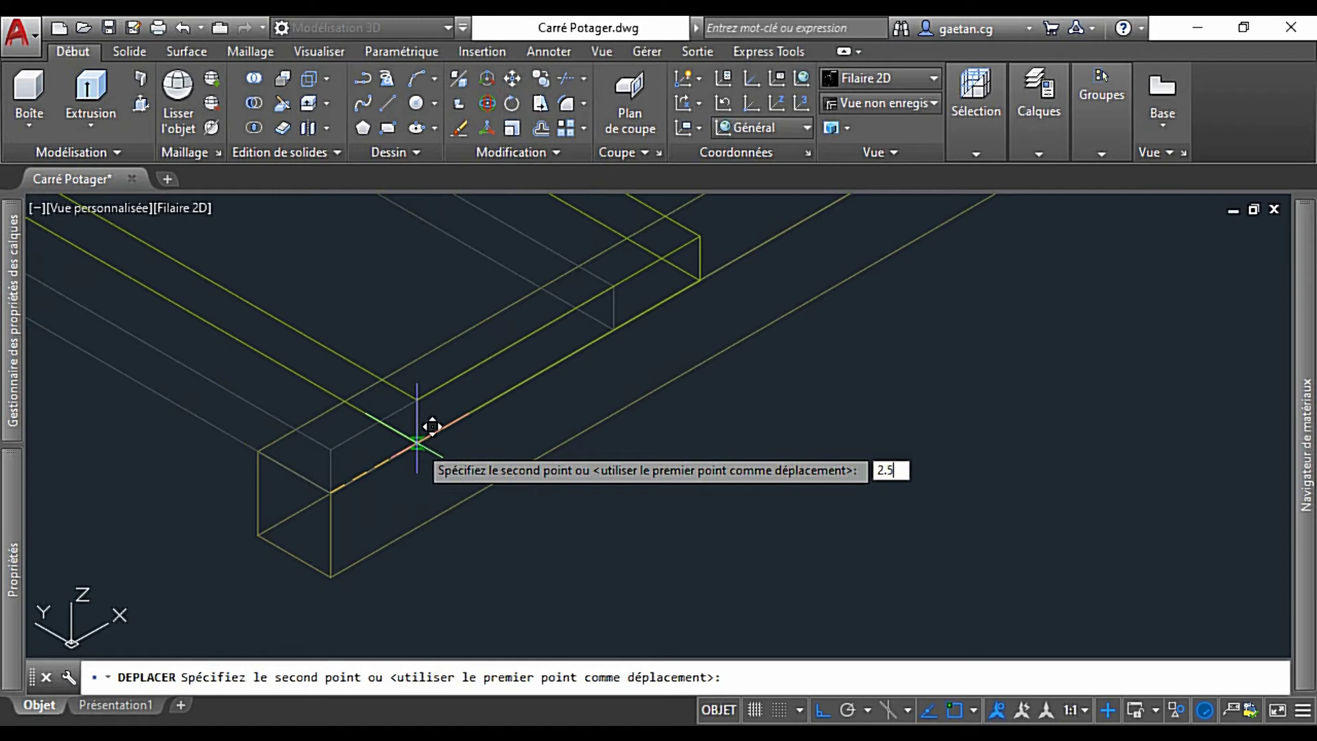
key(Return)
Measure the distance between the rail's end corner and the plank's lower front corner.
scroll(299, 501, up, 3)
scroll(289, 480, up, 2)
text(mes)
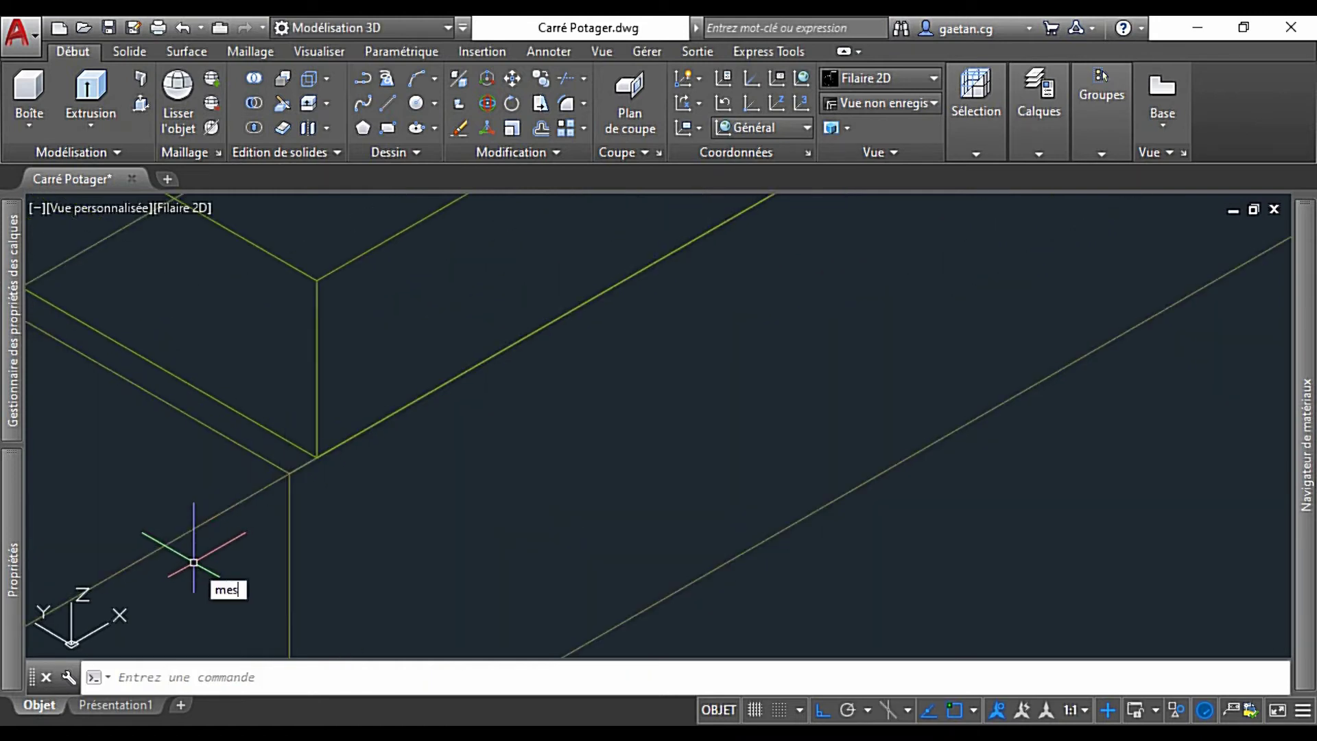
key(Return)
key(Return)
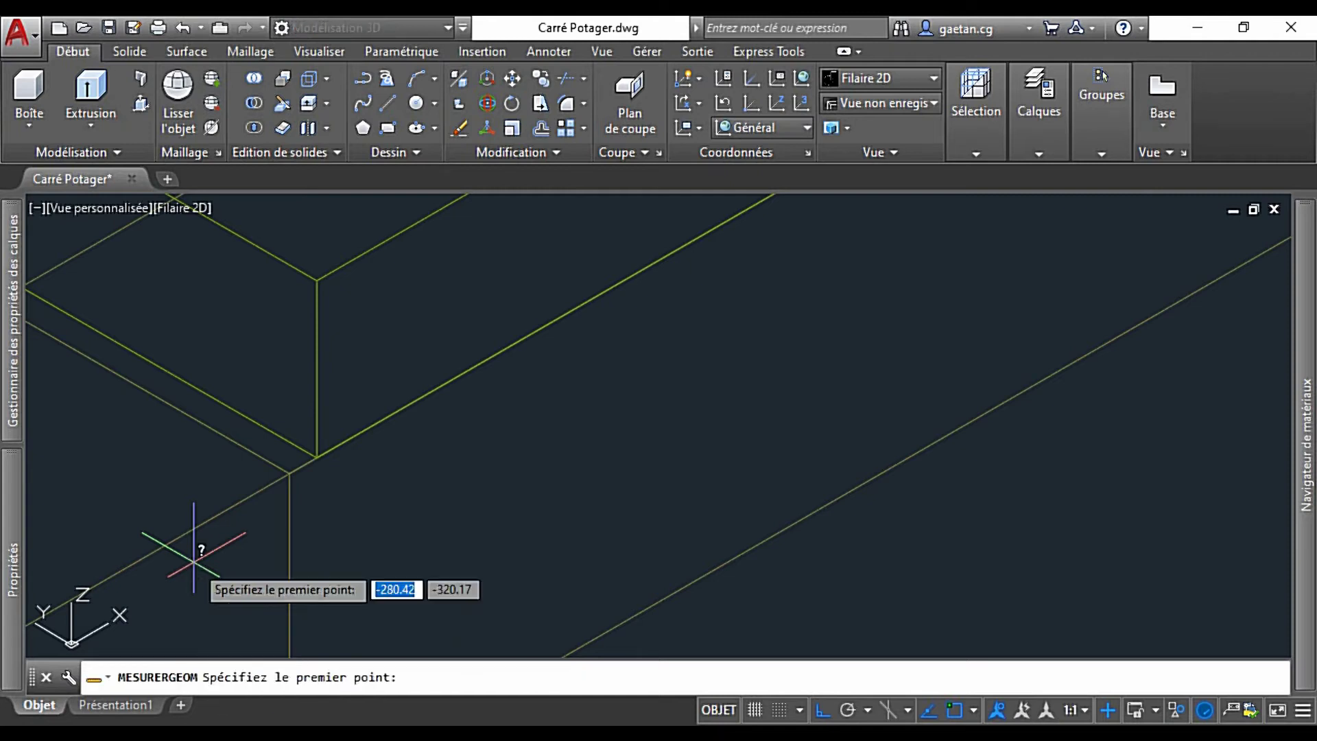
click(289, 473)
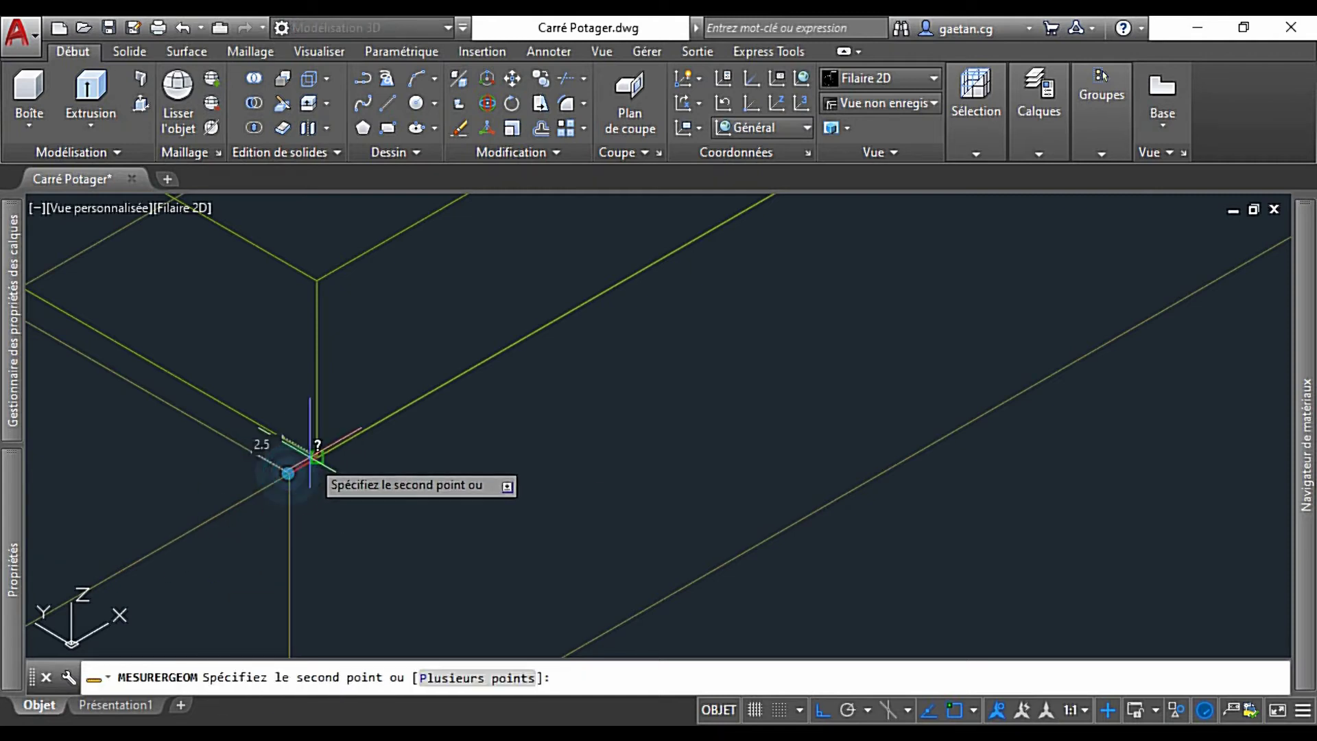
click(317, 456)
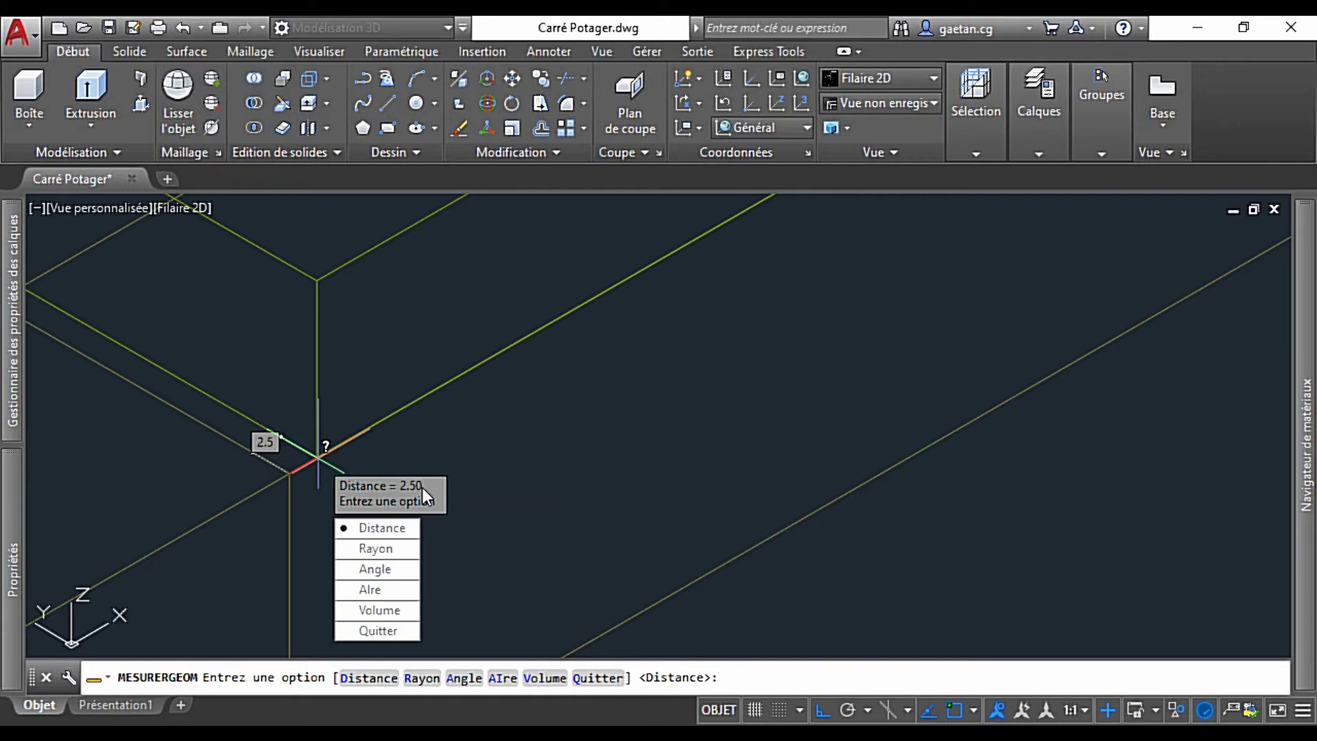
key(Escape)
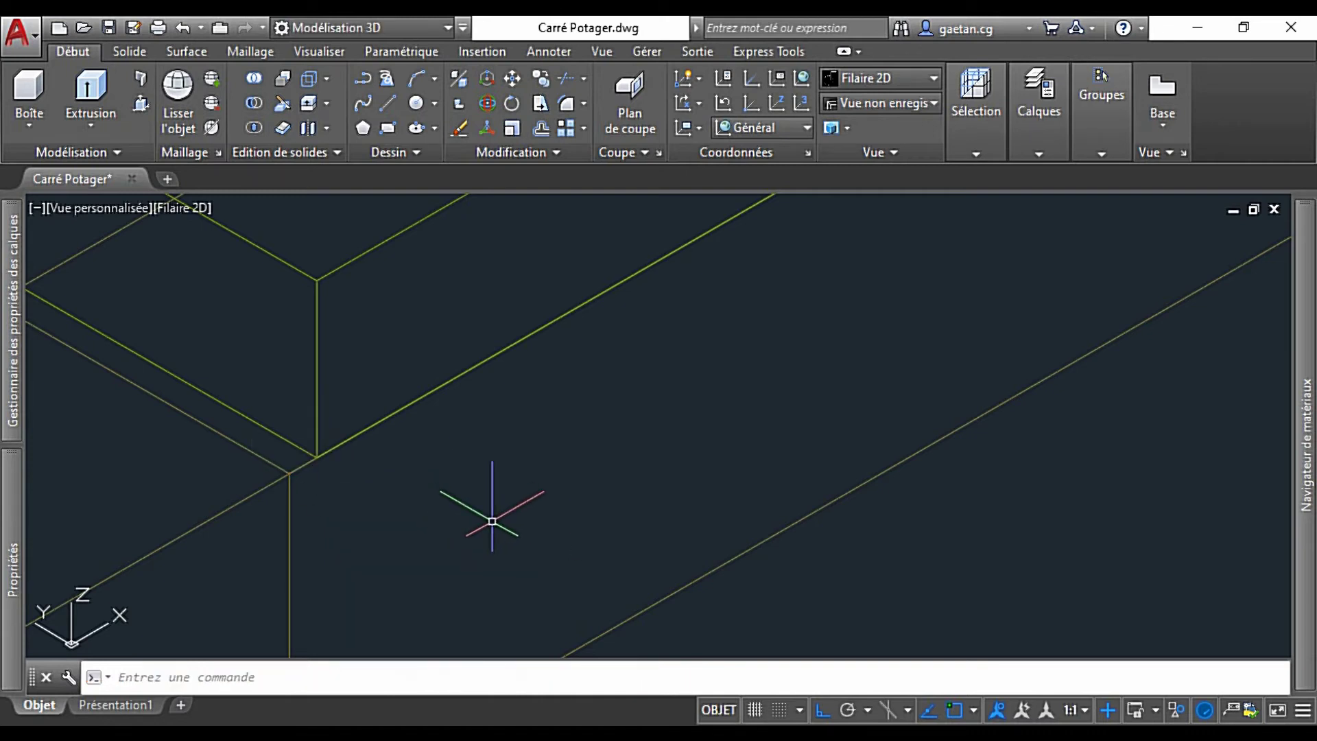
Zoom the drawing to its extents, with both rails and the first plank in view.
scroll(556, 504, down, 4)
scroll(704, 322, up, 2)
scroll(704, 322, down, 2)
middle_drag(749, 310, 583, 395)
scroll(623, 352, down, 5)
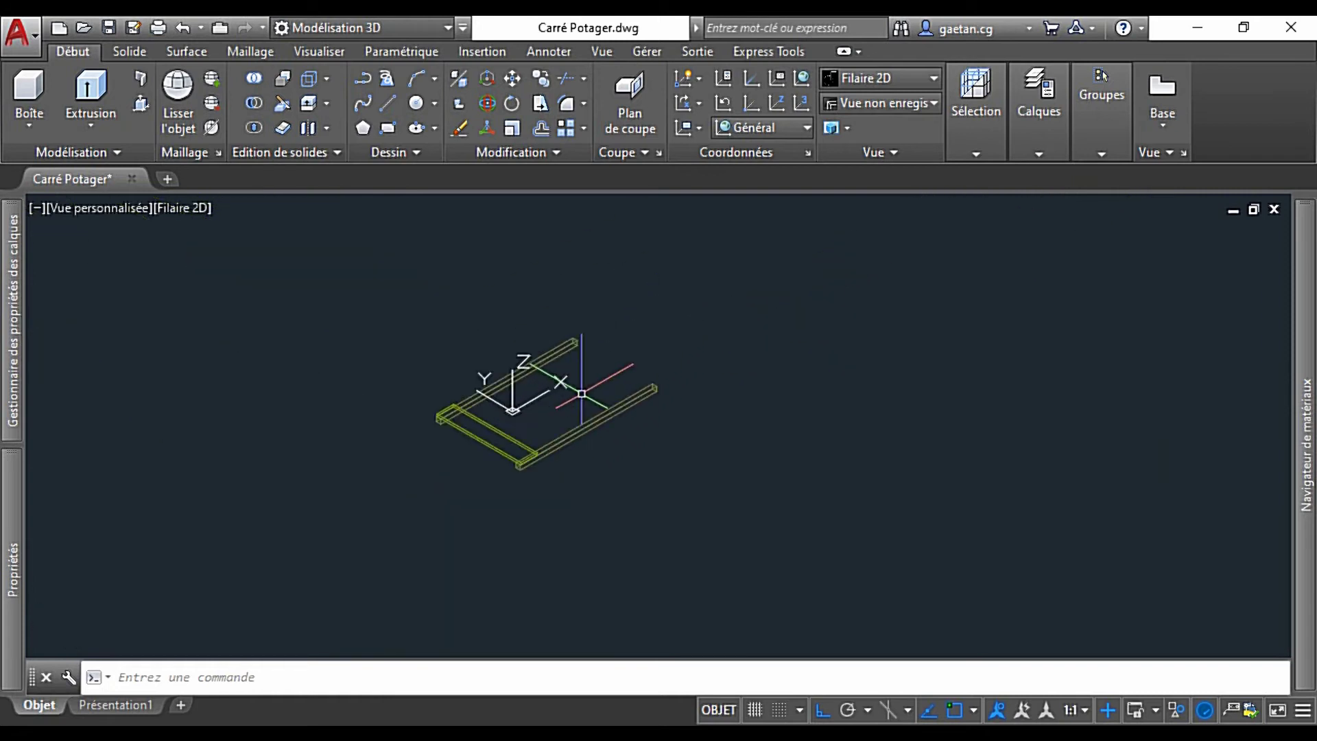
scroll(581, 392, up, 5)
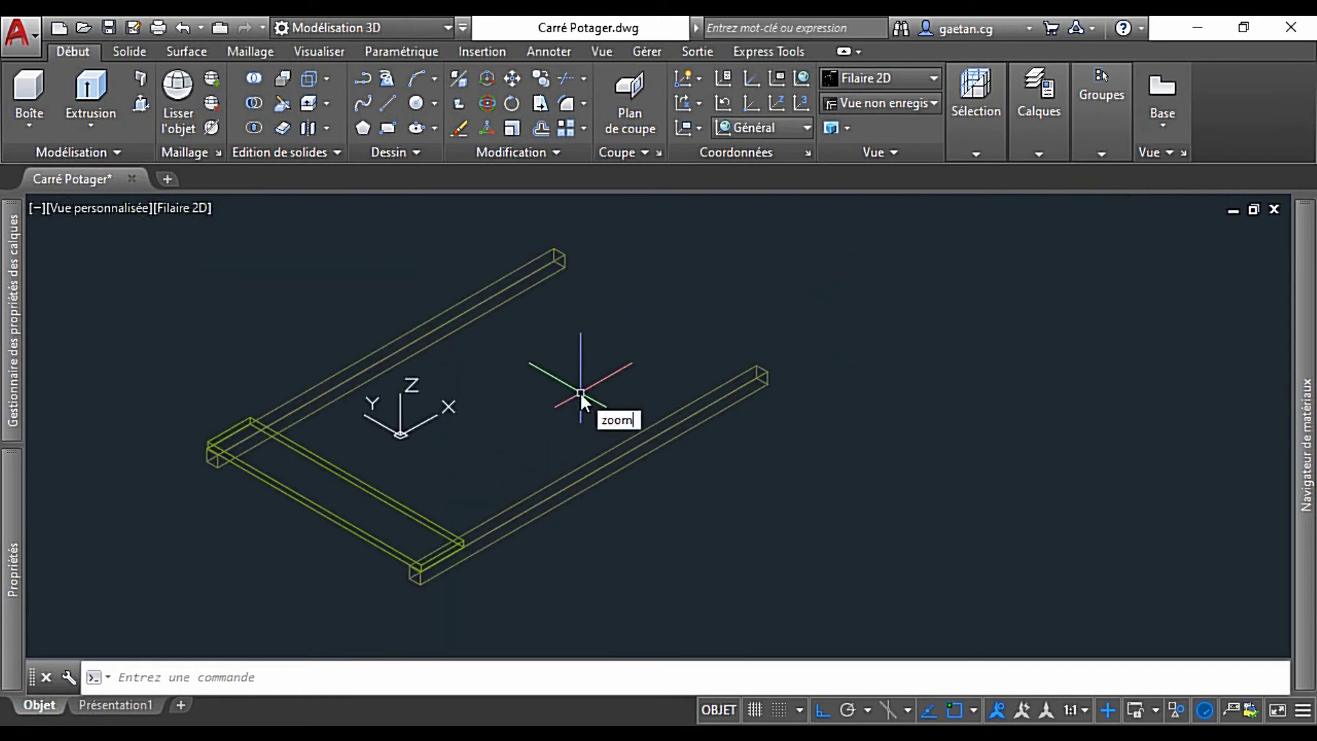
key(Return)
text(et)
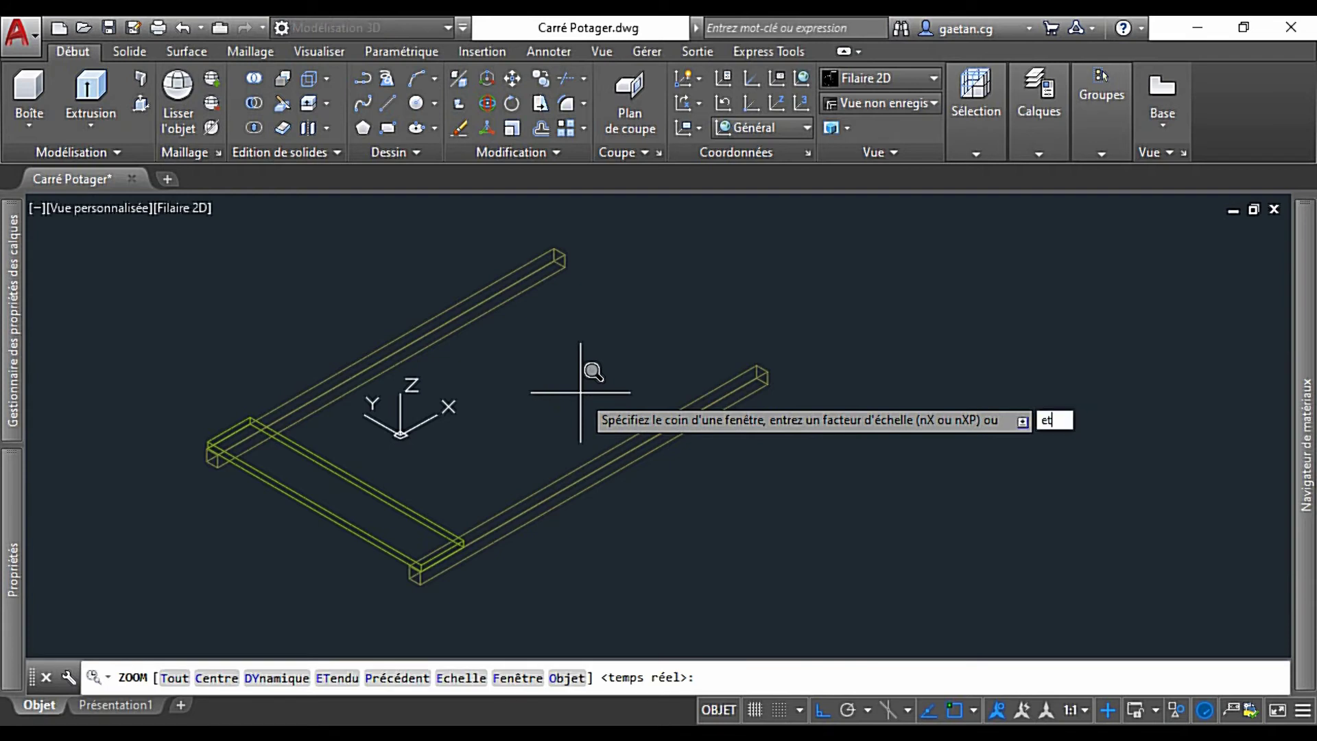
key(Return)
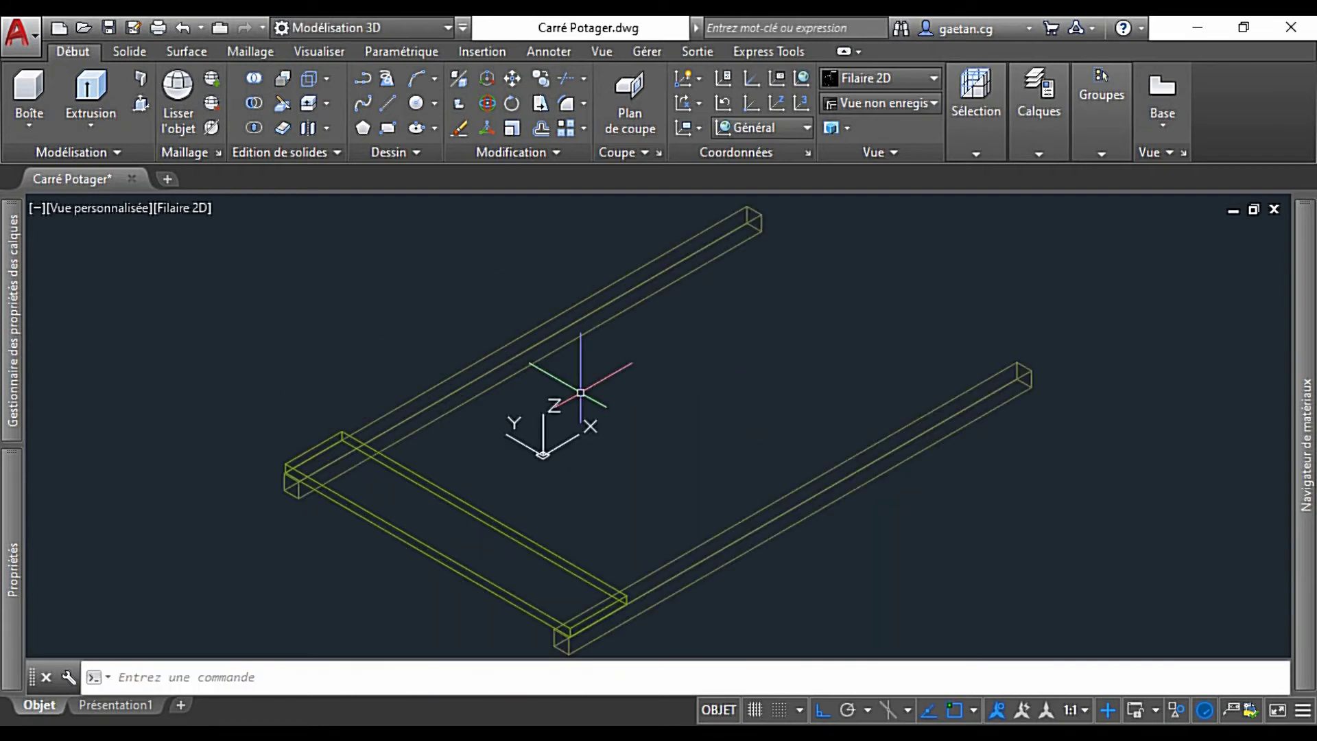
Create an associative rectangular array of the first plank and set its number of rows to 1.
click(533, 541)
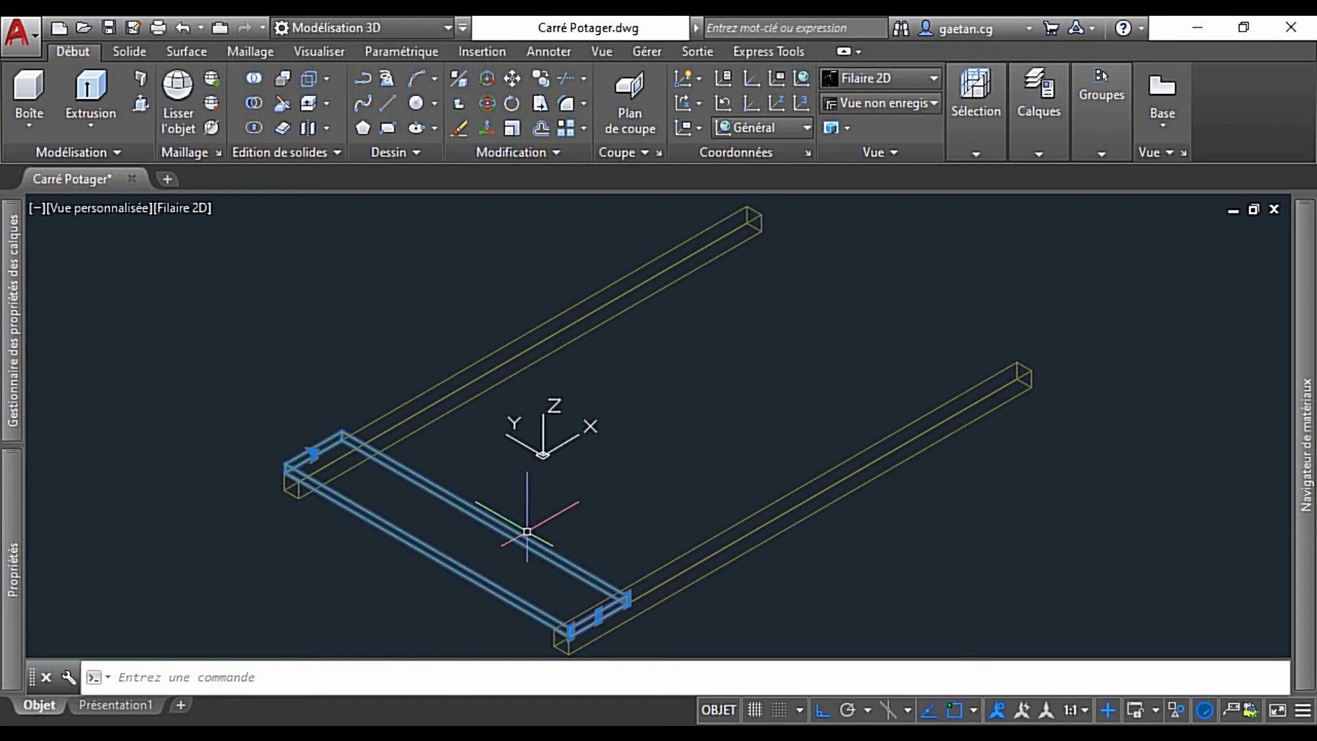
click(568, 126)
scroll(436, 257, down, 5)
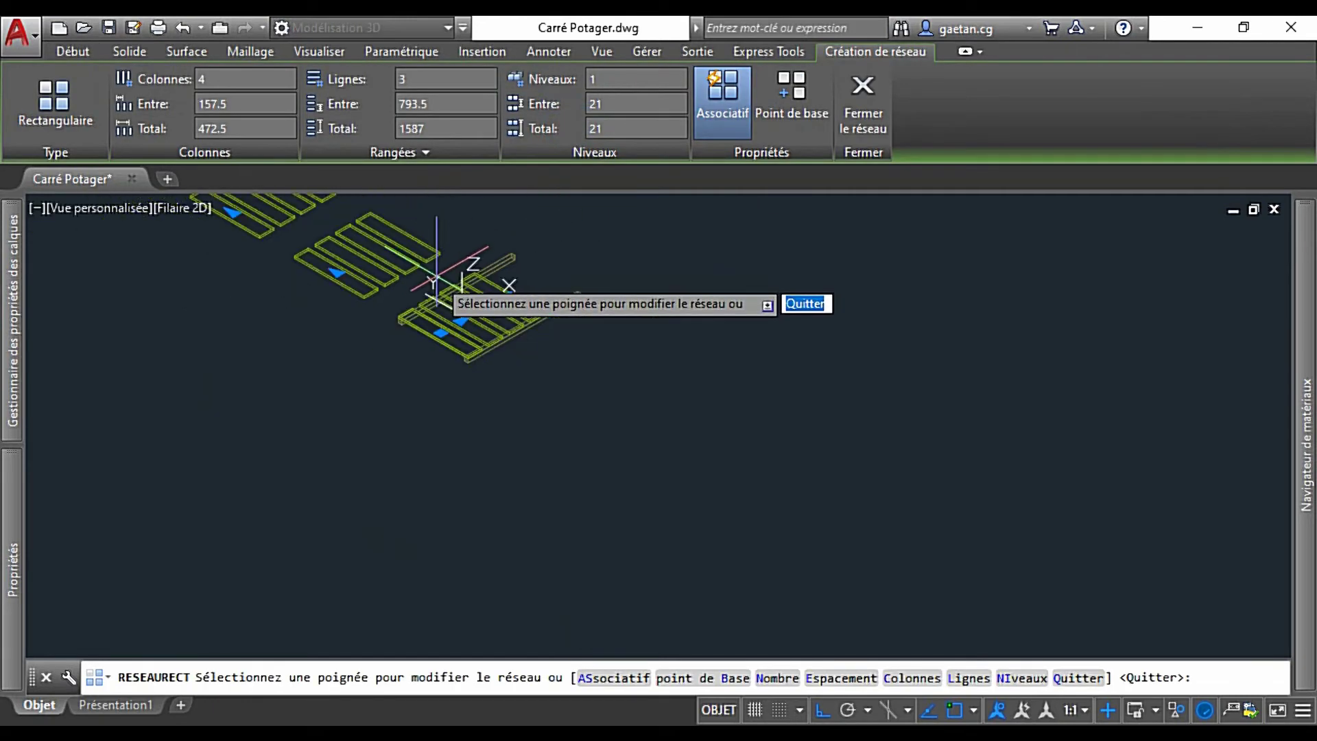
scroll(714, 387, up, 5)
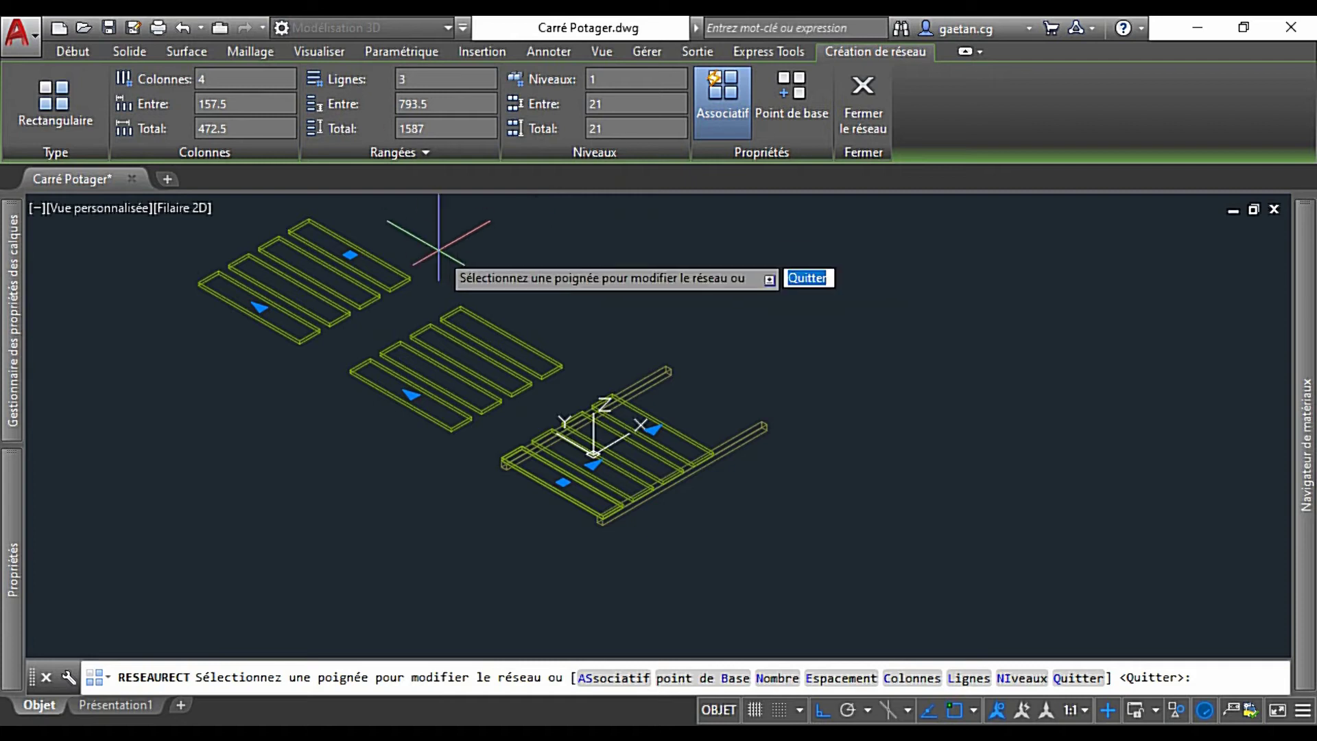
click(436, 81)
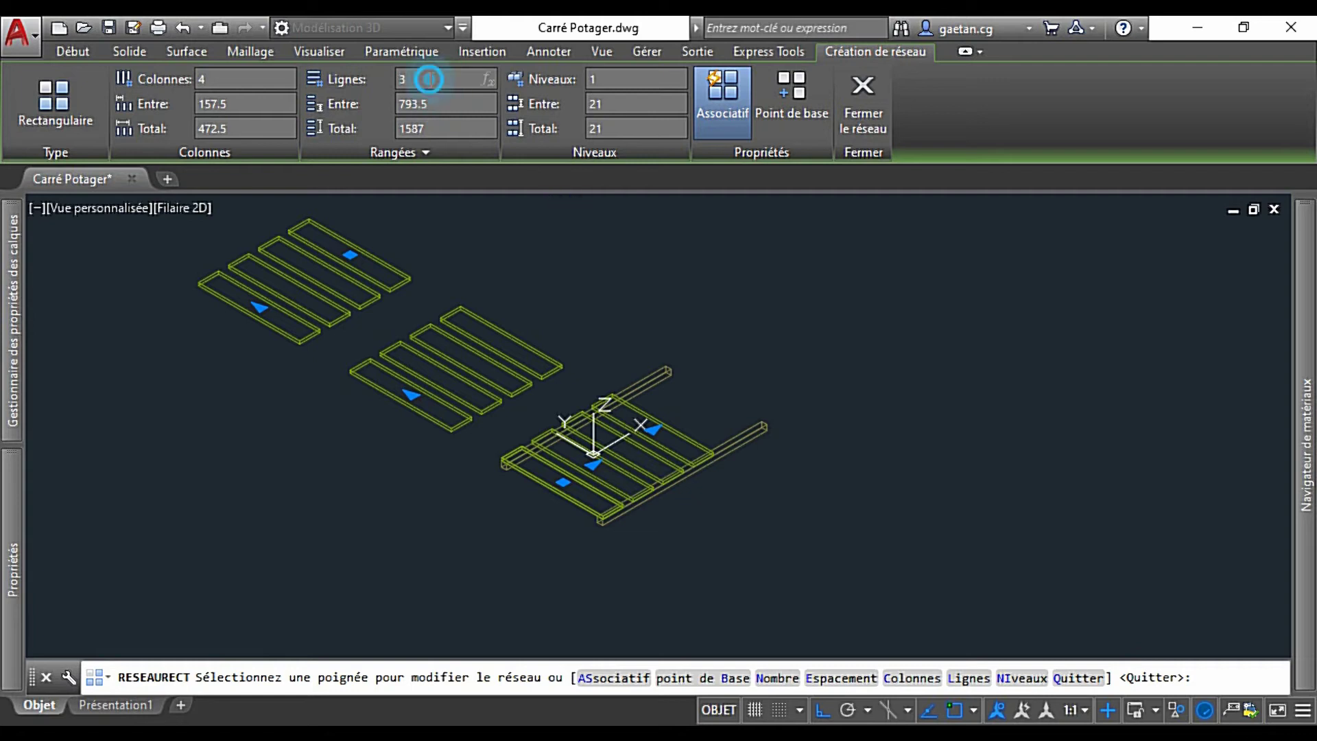
key(Return)
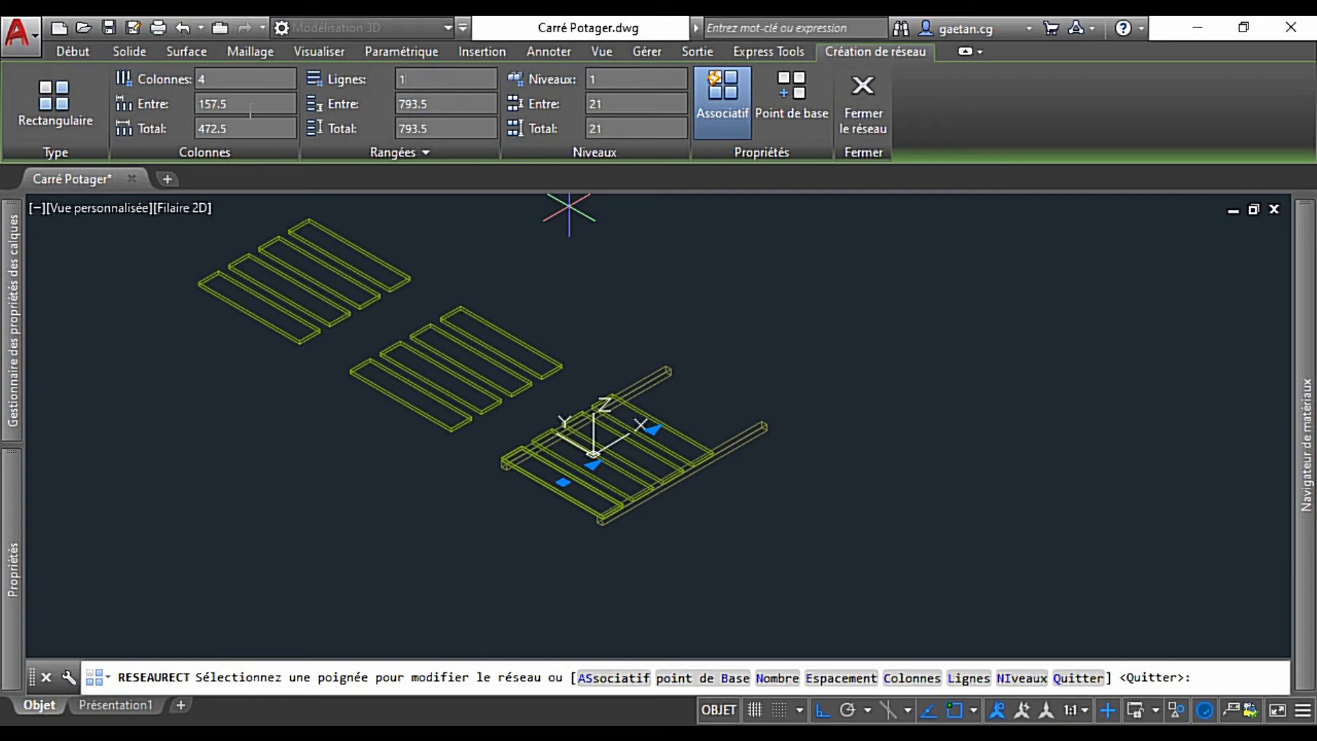
Check the rounded NB. Planche value in Excel and set the AutoCAD array's number of columns to 7.
click(248, 104)
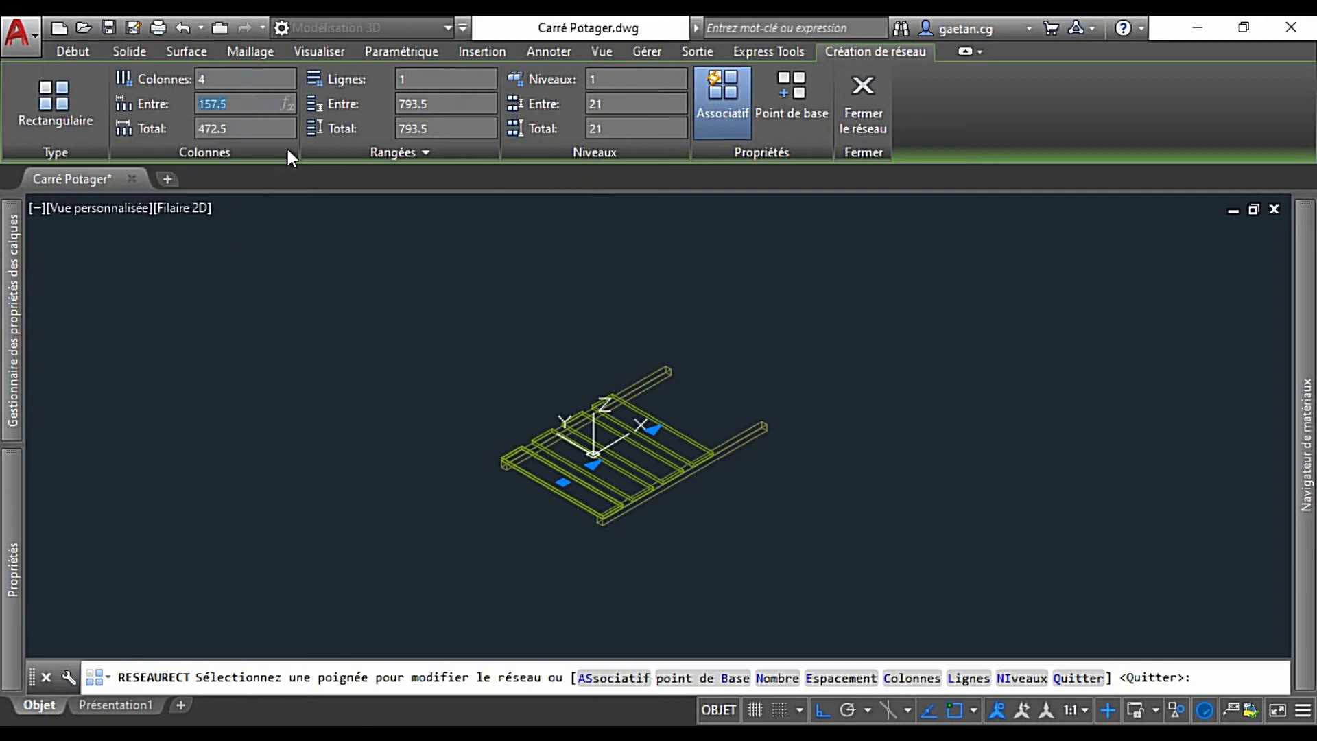
scroll(681, 408, up, 3)
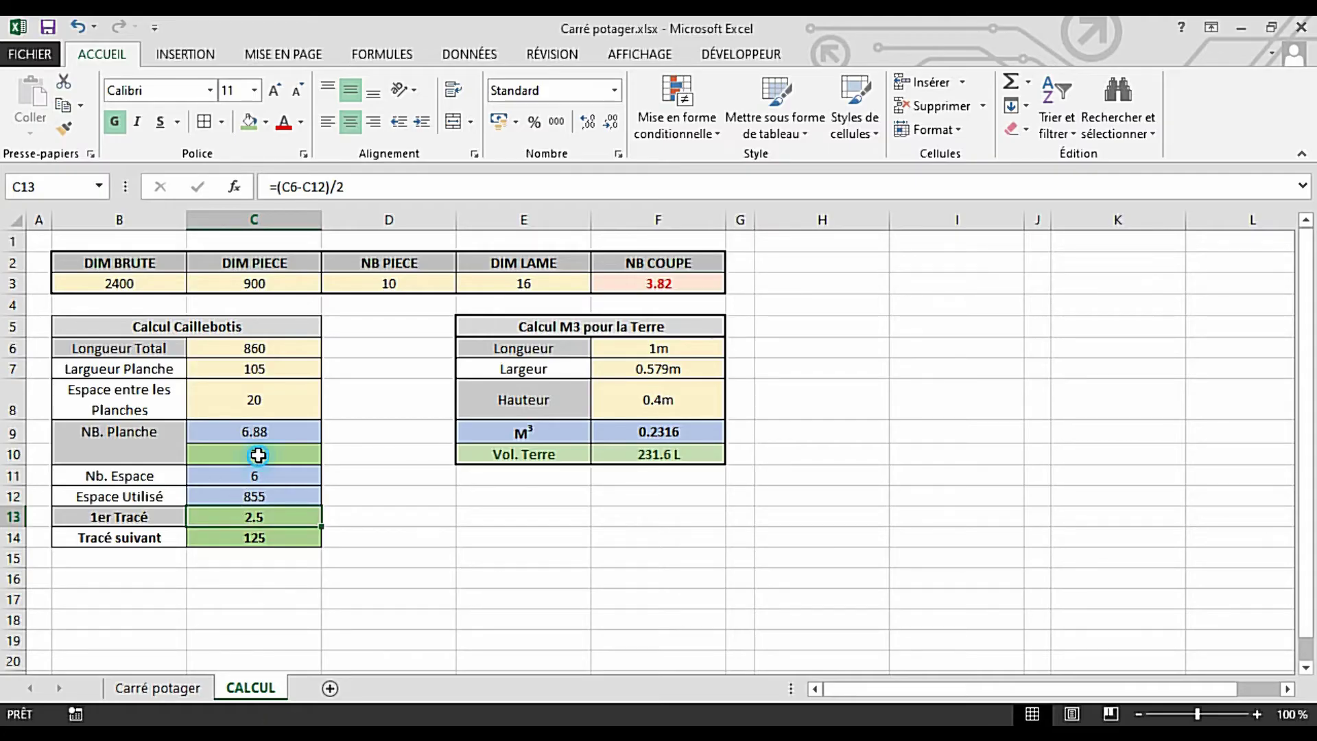
click(258, 456)
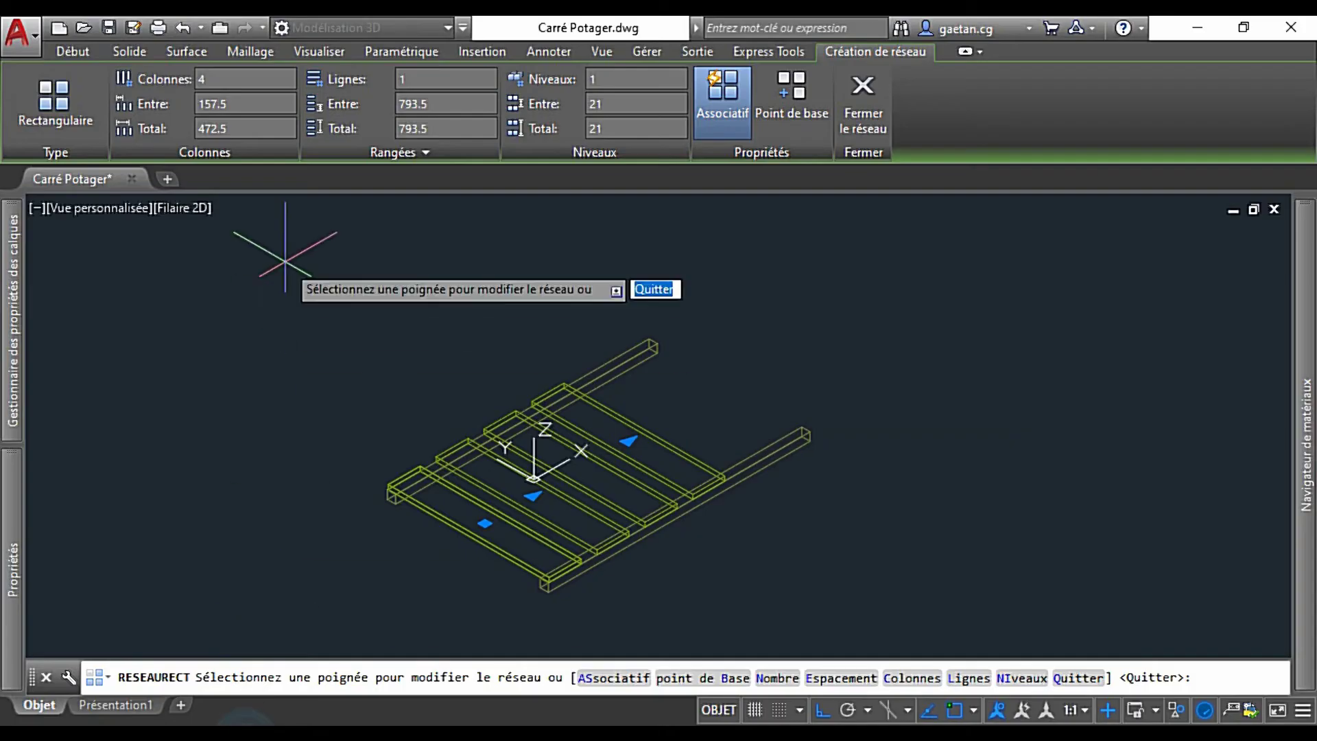
click(231, 79)
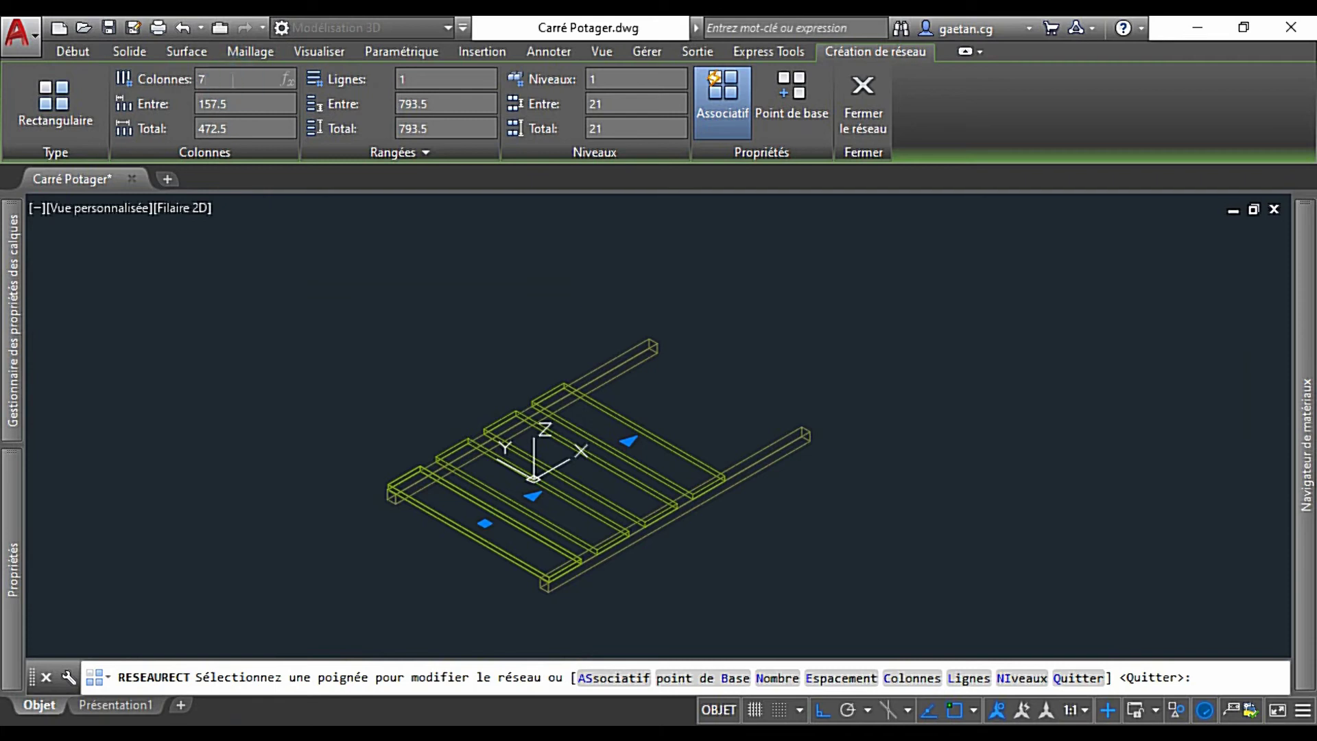
click(238, 106)
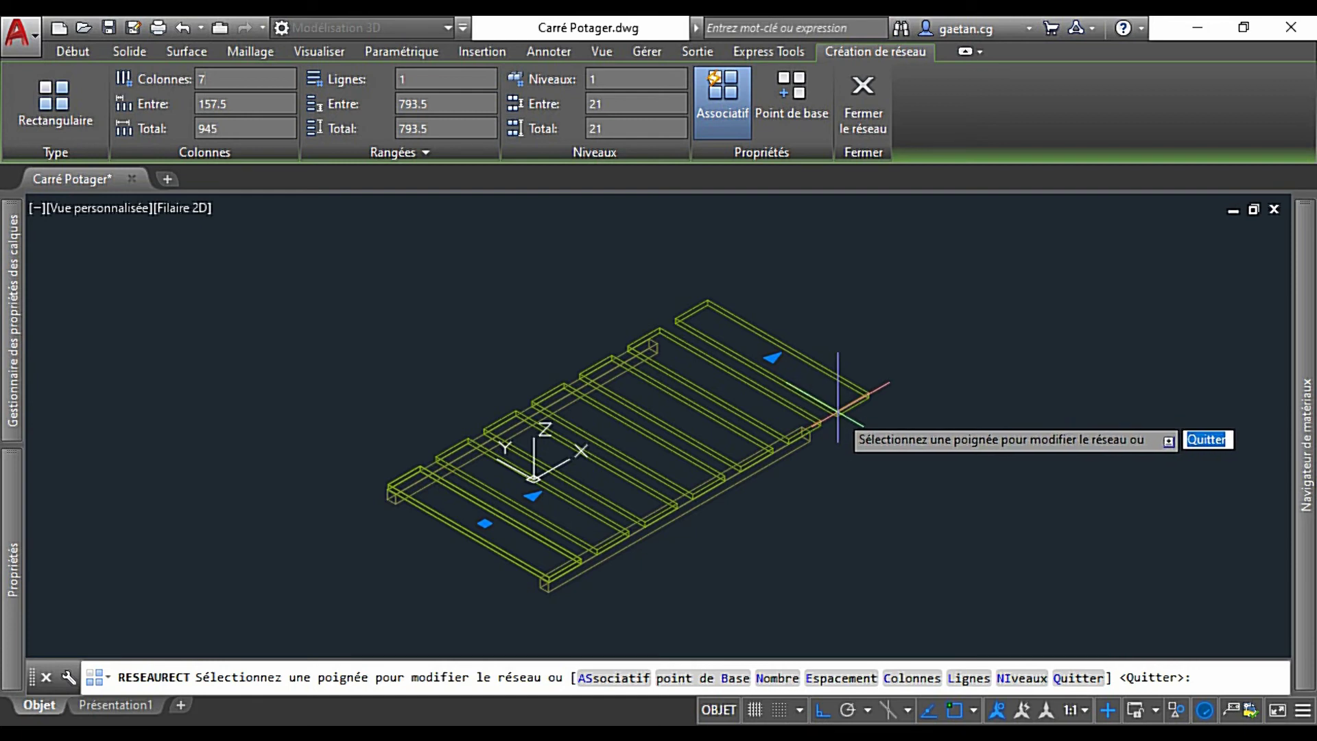
Check Tracé suivant in Excel, set the array's column spacing to 125 in AutoCAD, and inspect the last plank at the rail's end.
click(244, 104)
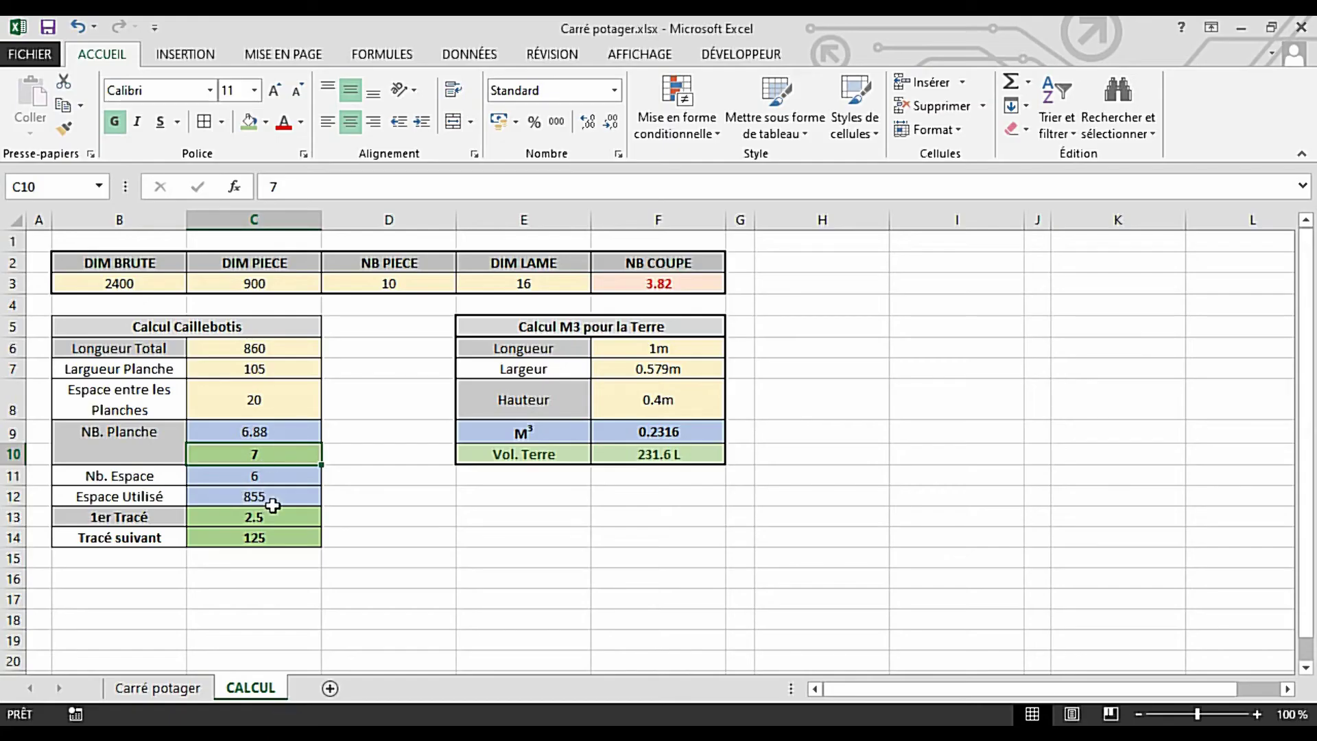
click(266, 539)
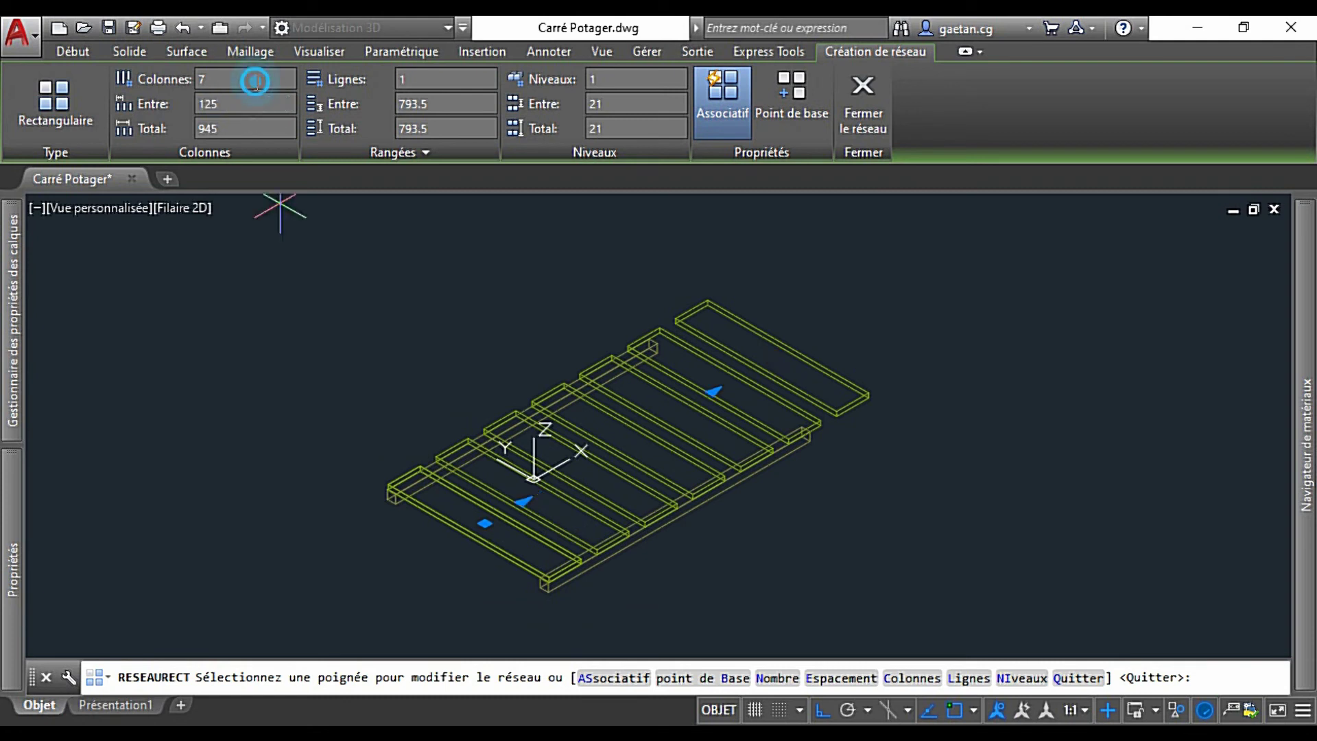
key(Return)
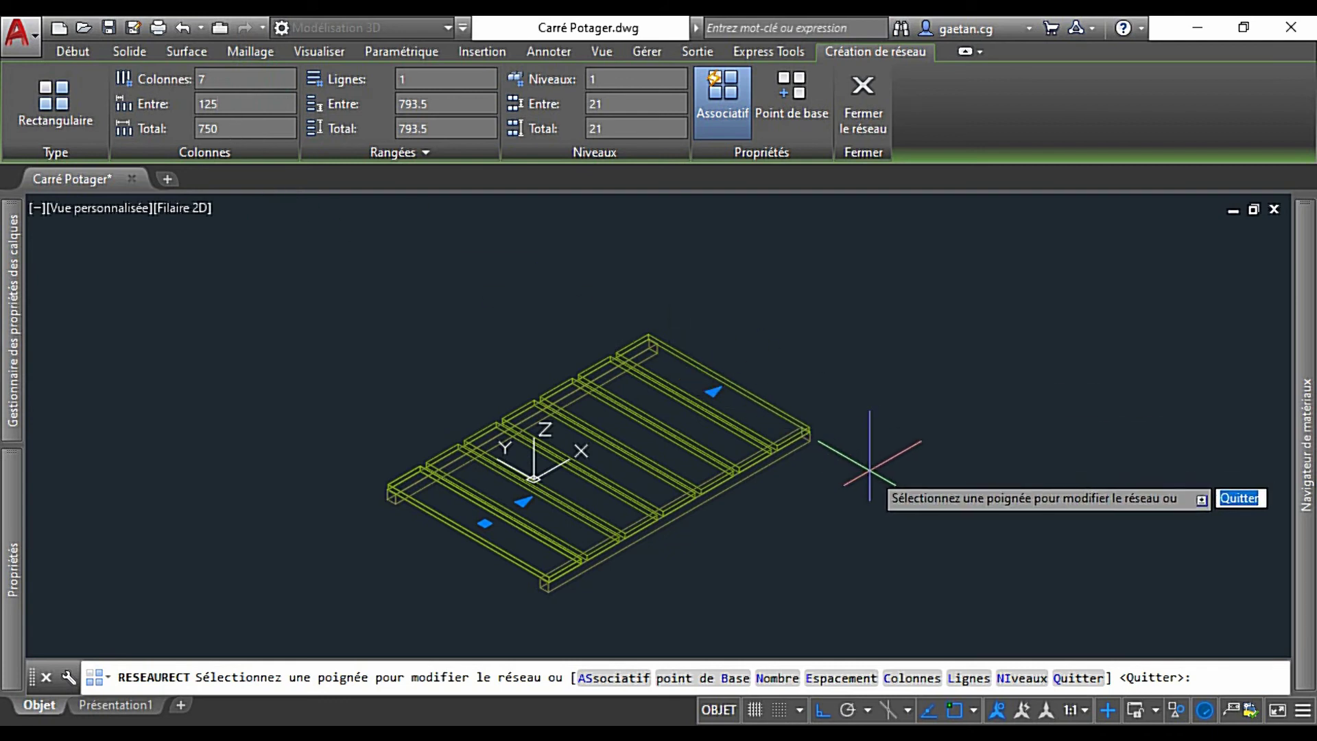
scroll(802, 404, up, 6)
scroll(788, 407, up, 6)
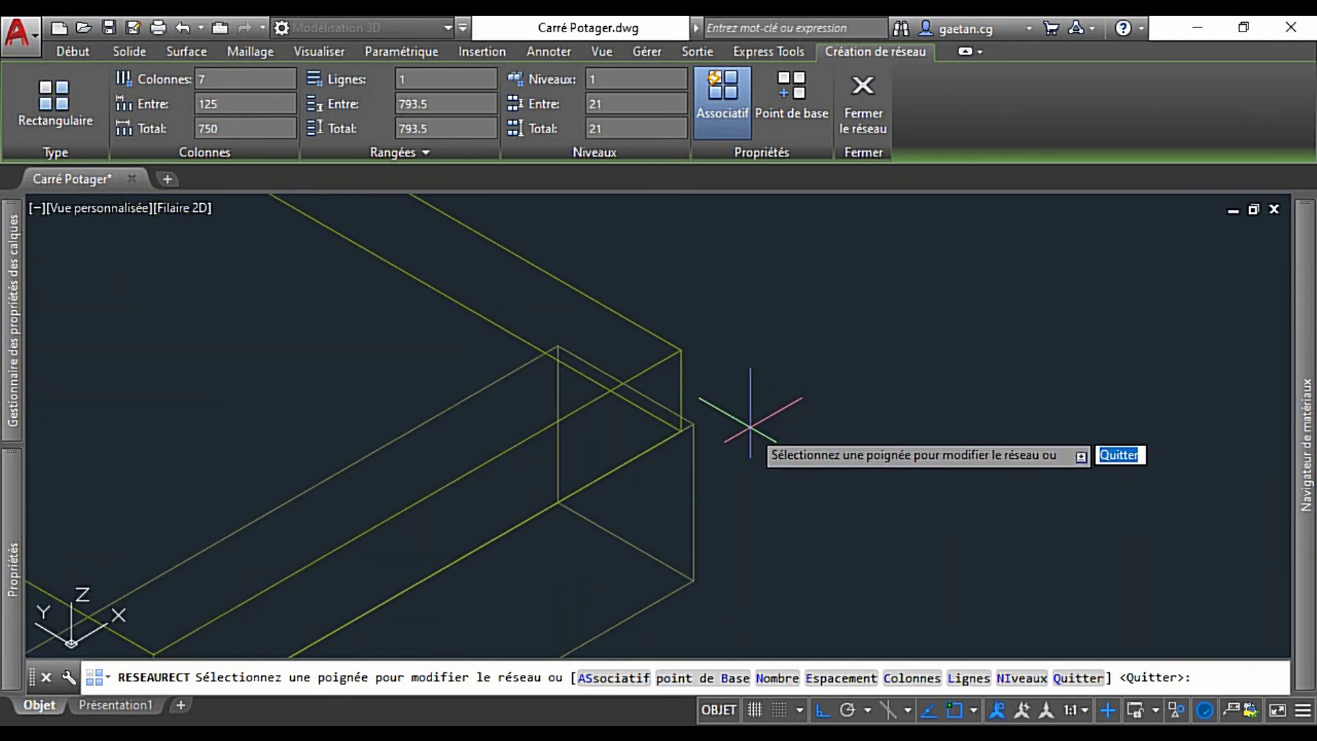
scroll(671, 436, down, 6)
scroll(671, 433, down, 5)
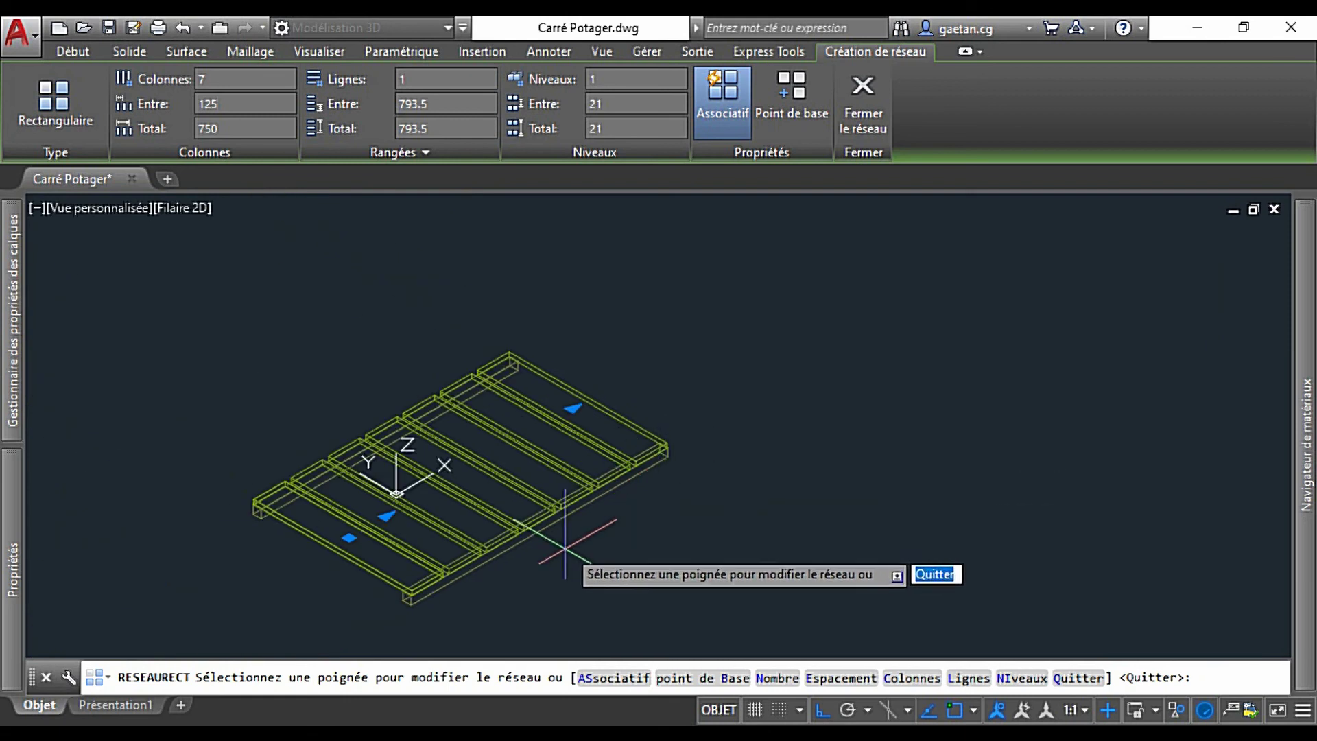
Finish the array and draw a line across the gap between the first plank's lower corner and the rail's end corner.
click(862, 103)
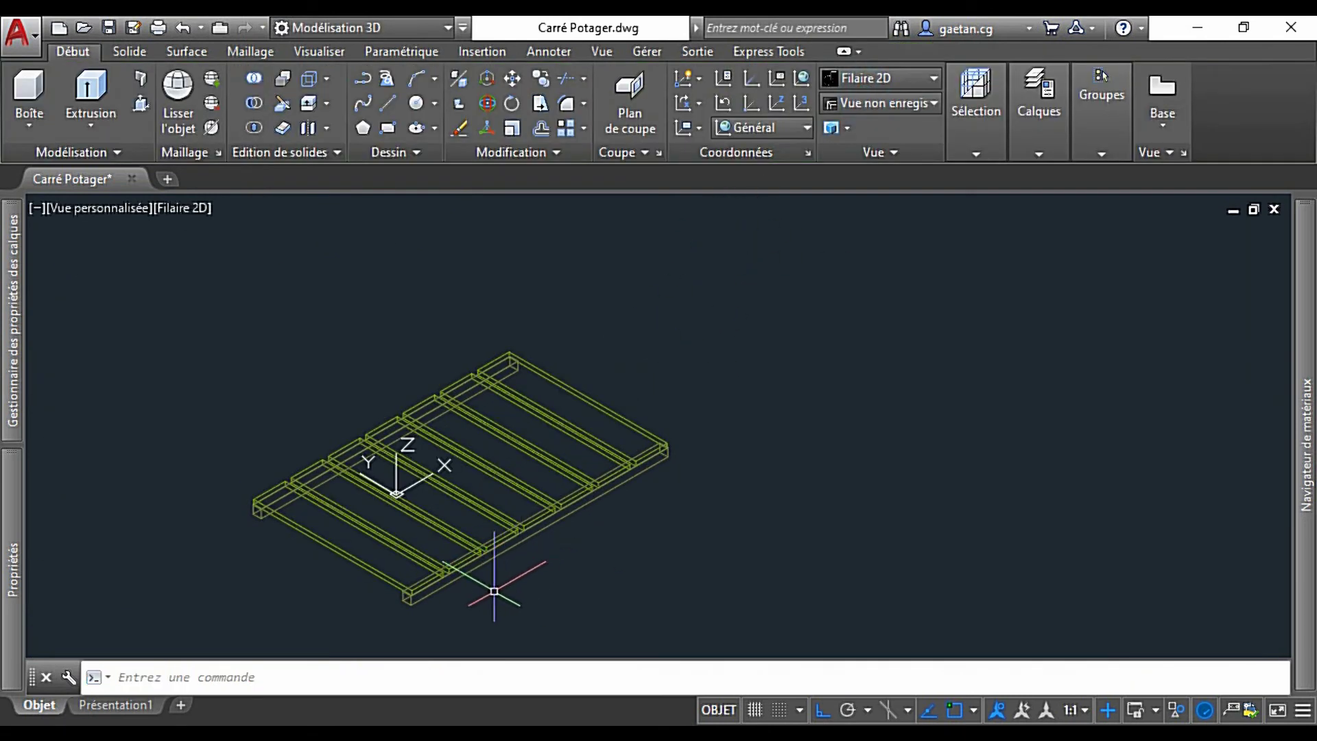
scroll(489, 584, up, 4)
scroll(284, 613, up, 4)
scroll(284, 613, up, 4)
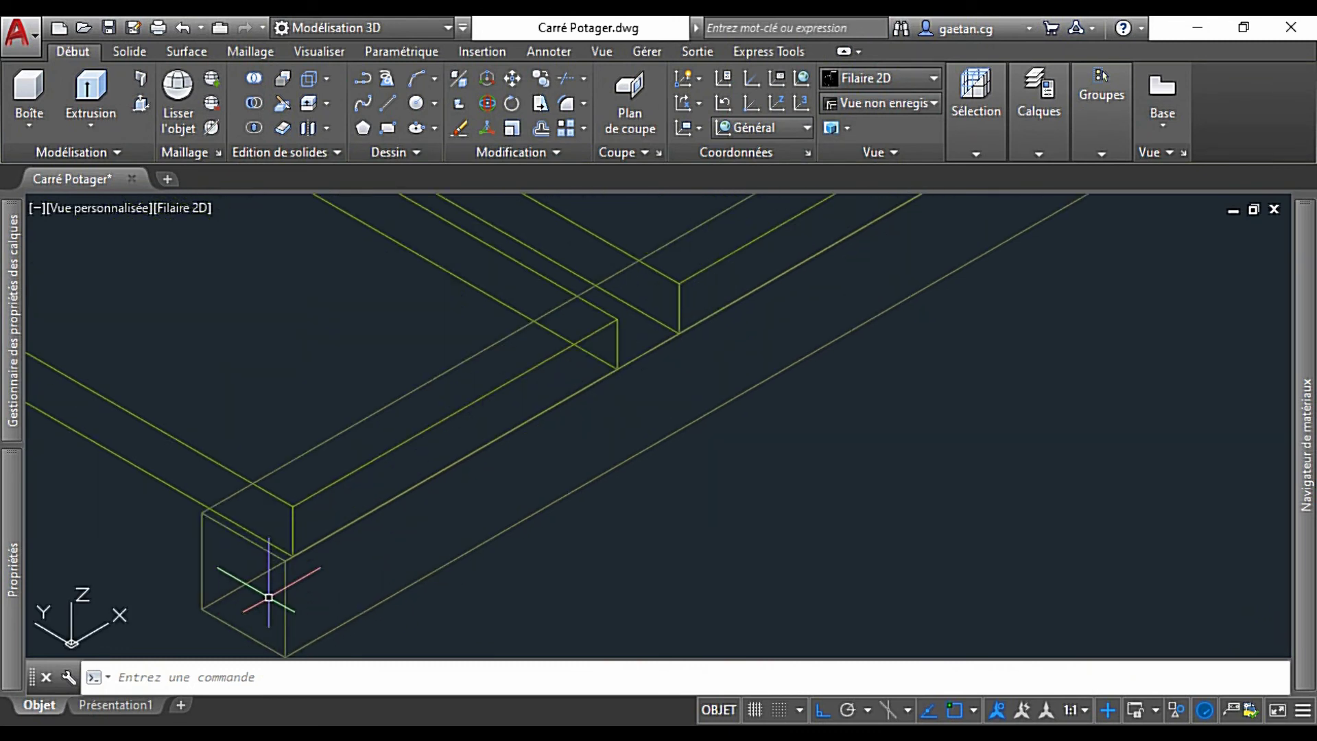
click(389, 103)
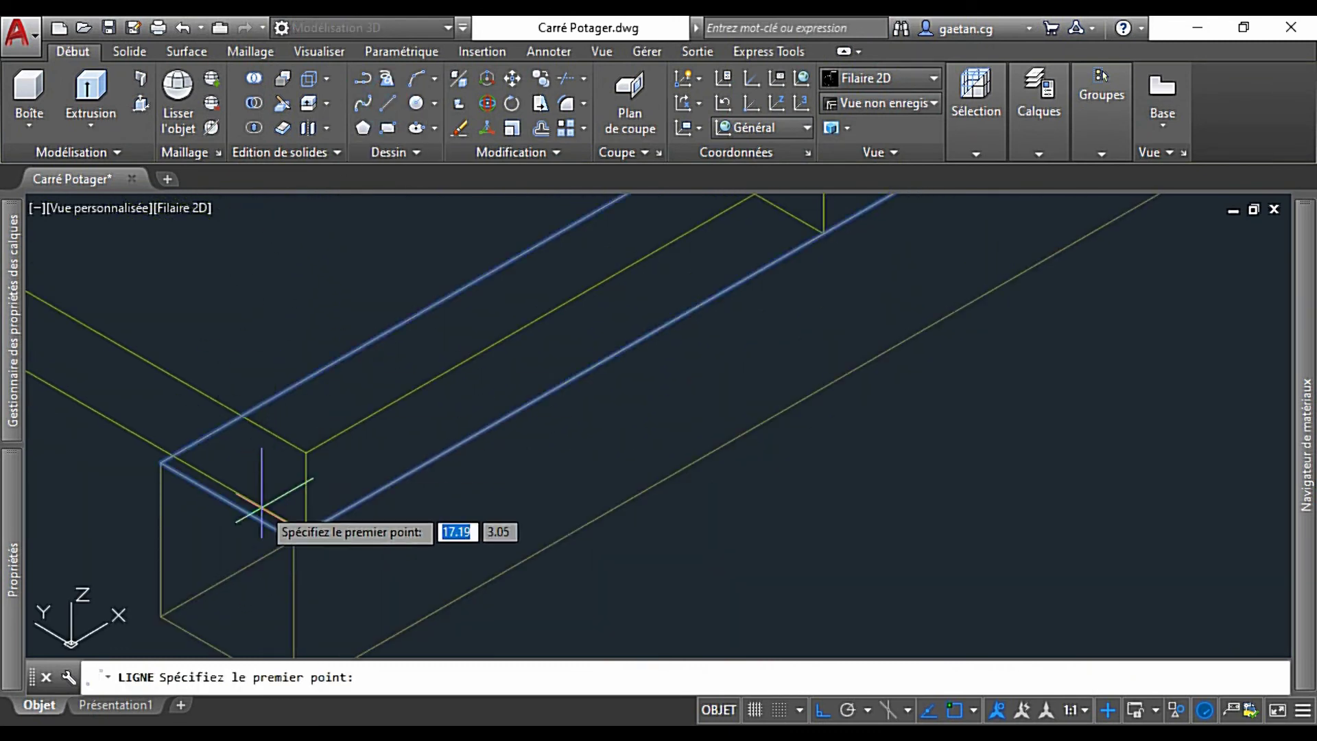
click(306, 533)
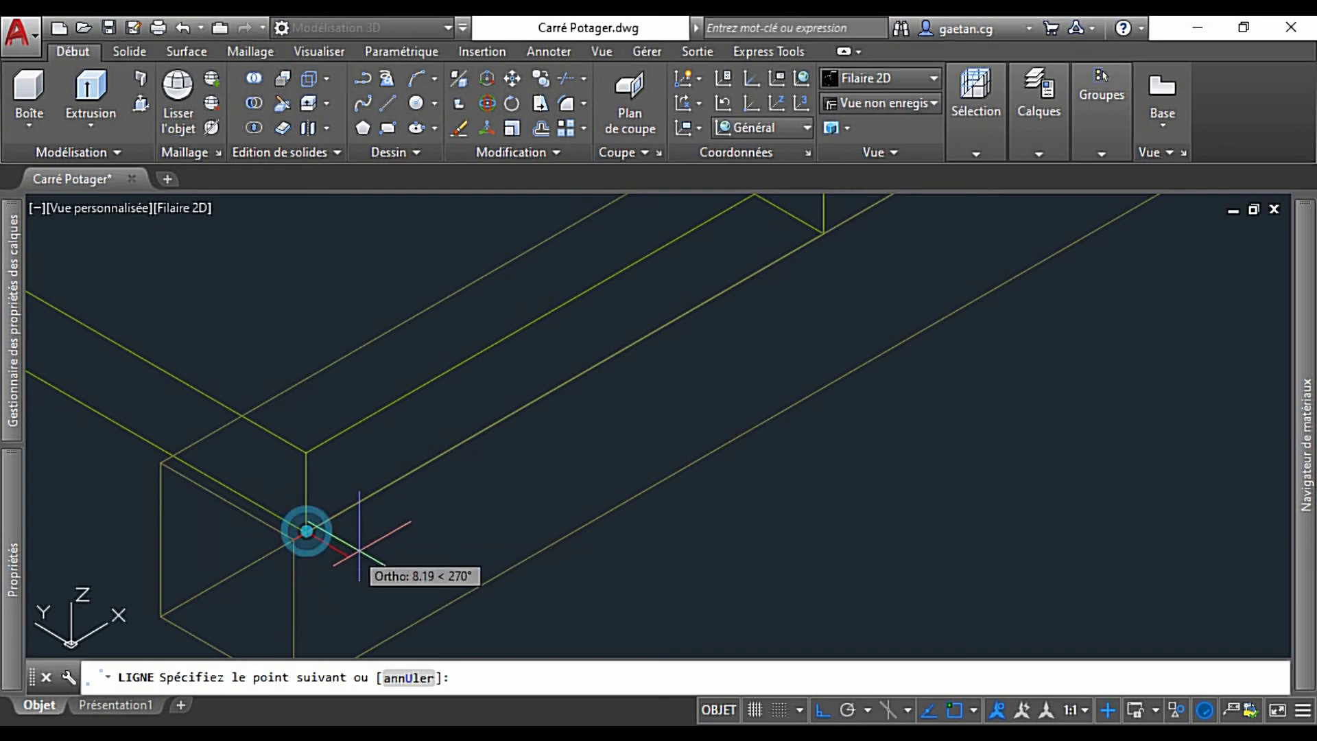
key(Escape)
scroll(288, 562, up, 3)
scroll(288, 563, up, 2)
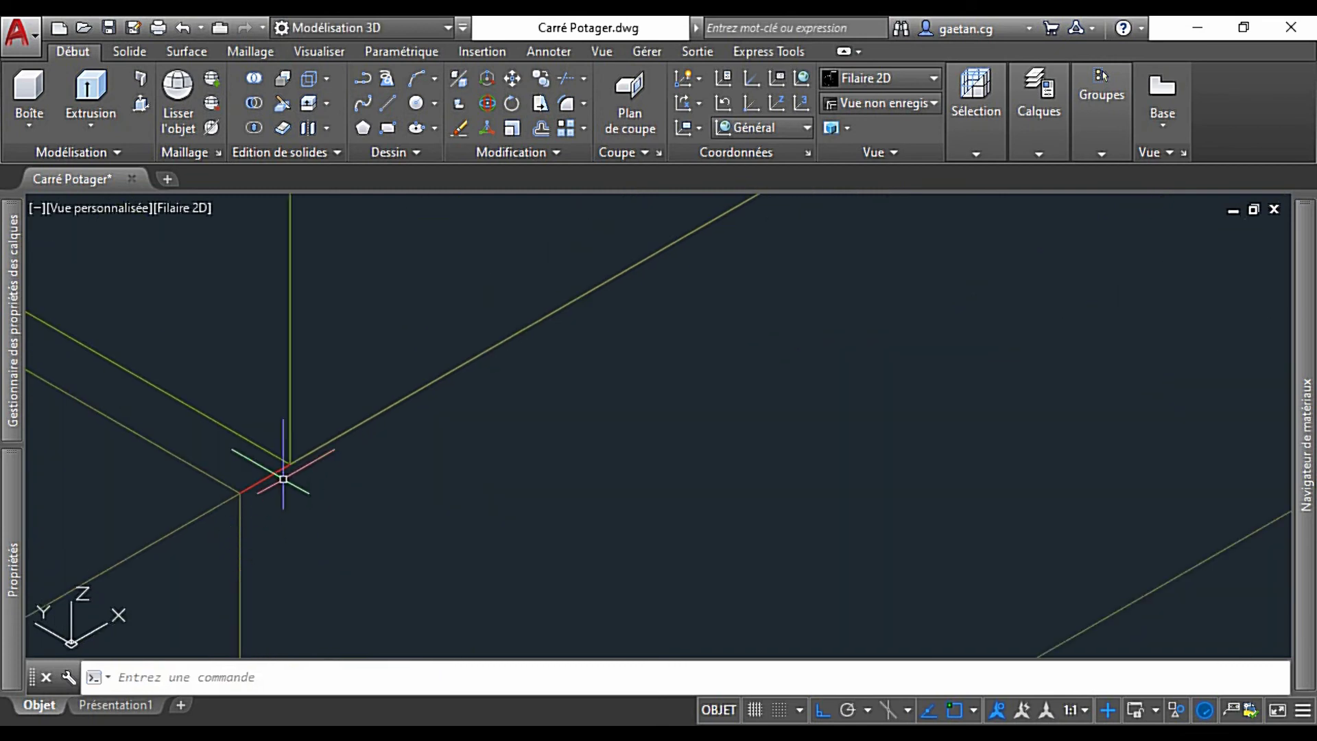
Compare the opposite end gap by moving the line from the rail's end corner onto the last plank's lower corner, and delete the line.
click(281, 469)
text(deplacer)
key(Return)
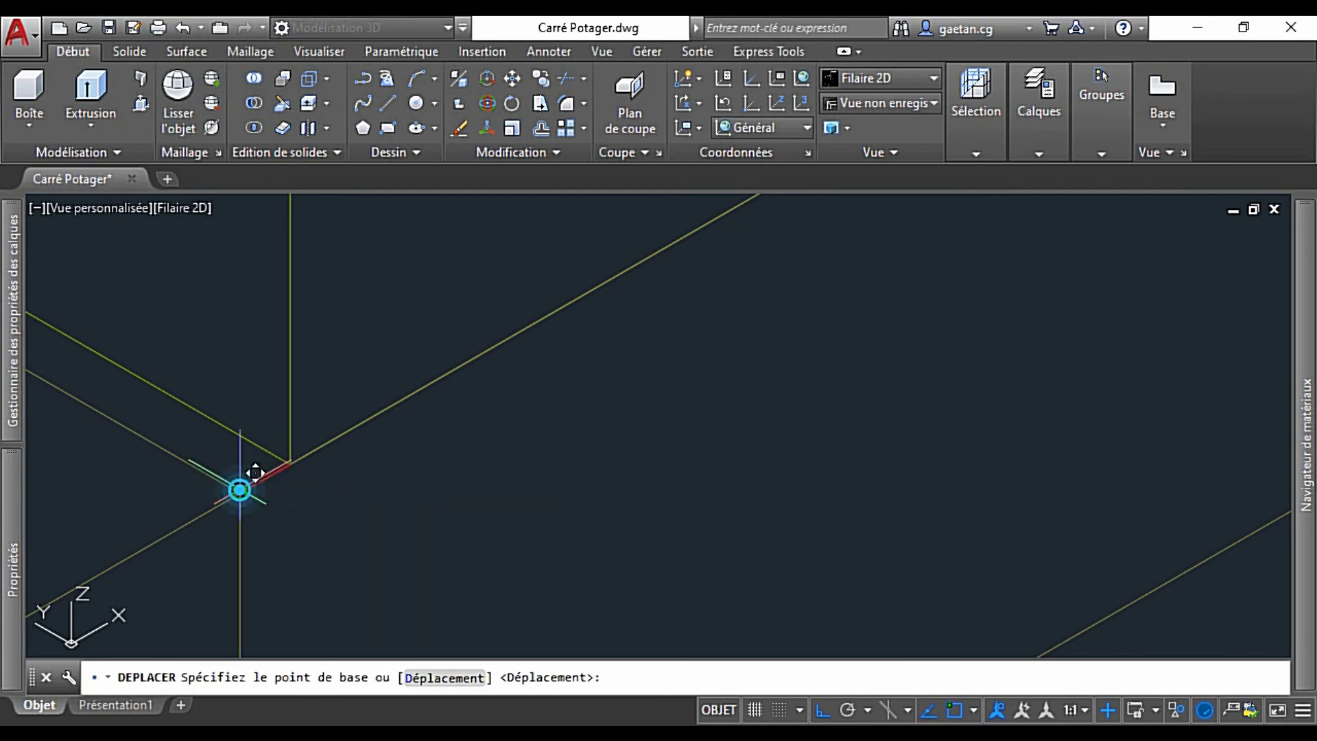
click(240, 488)
scroll(480, 519, down, 5)
scroll(576, 500, down, 4)
scroll(843, 359, up, 5)
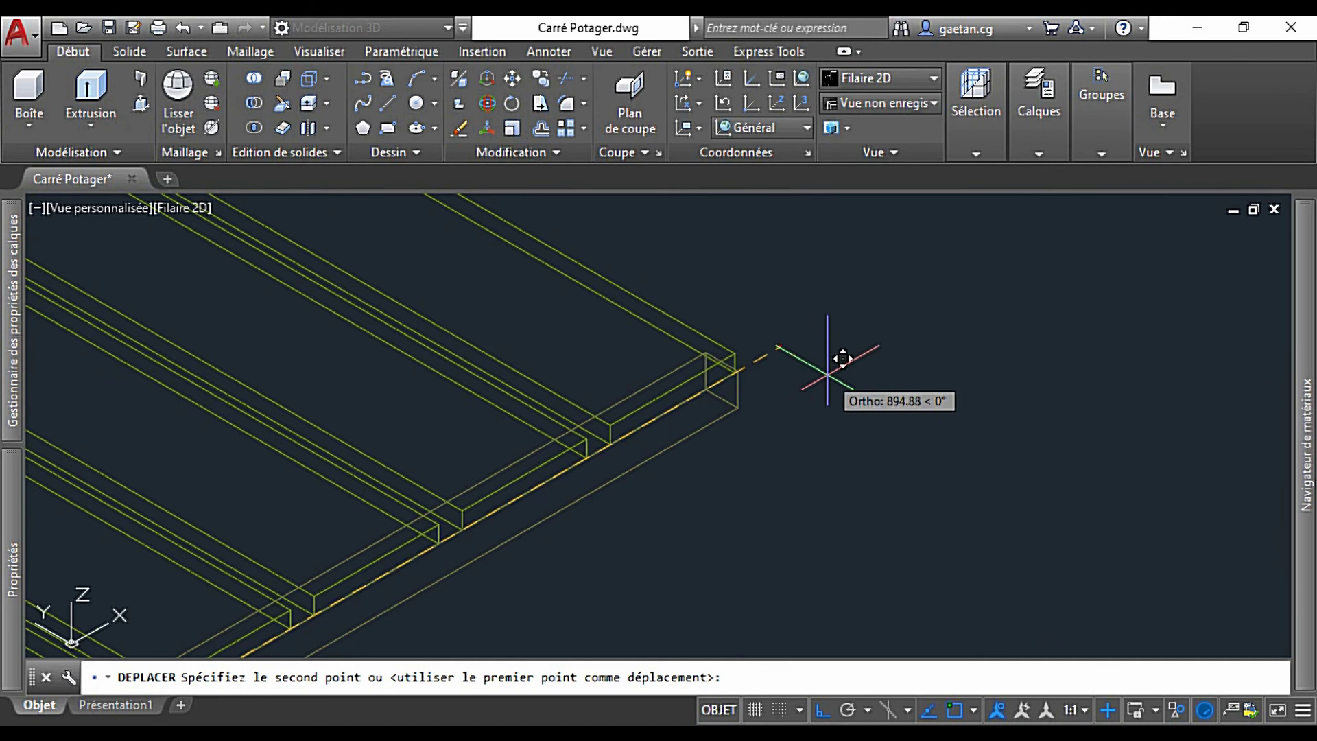
scroll(665, 325, up, 3)
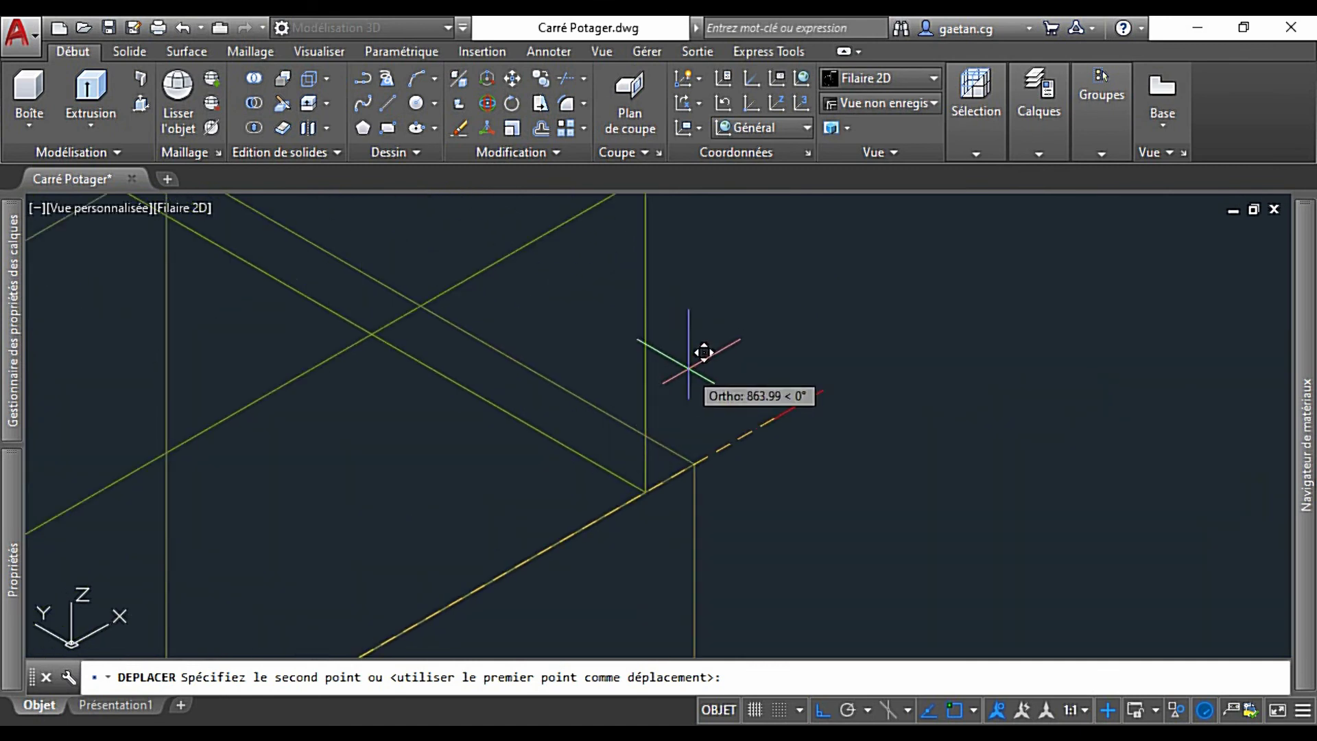
click(646, 491)
scroll(649, 478, up, 3)
scroll(718, 456, down, 2)
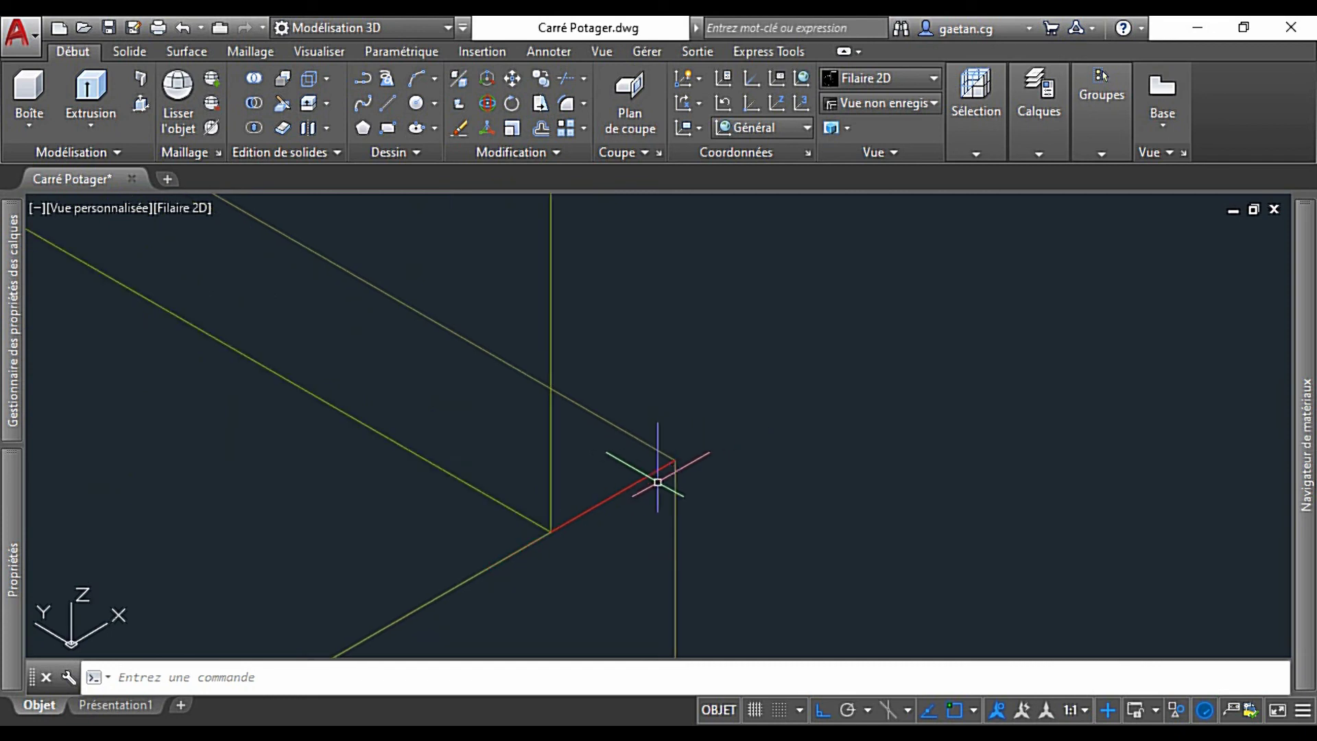
click(642, 478)
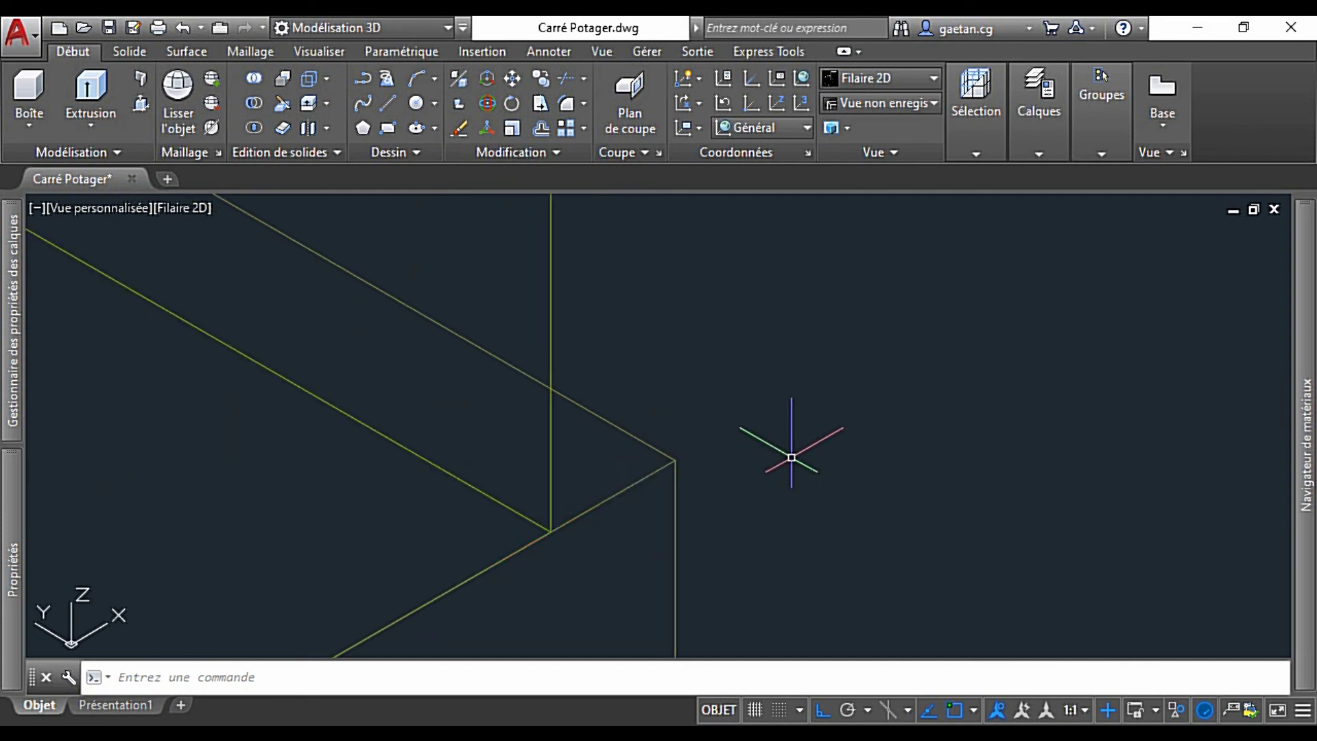
Check Espace entre les Planches in Excel and measure the gap between two neighbouring planks along the rail in AutoCAD.
scroll(638, 473, up, 5)
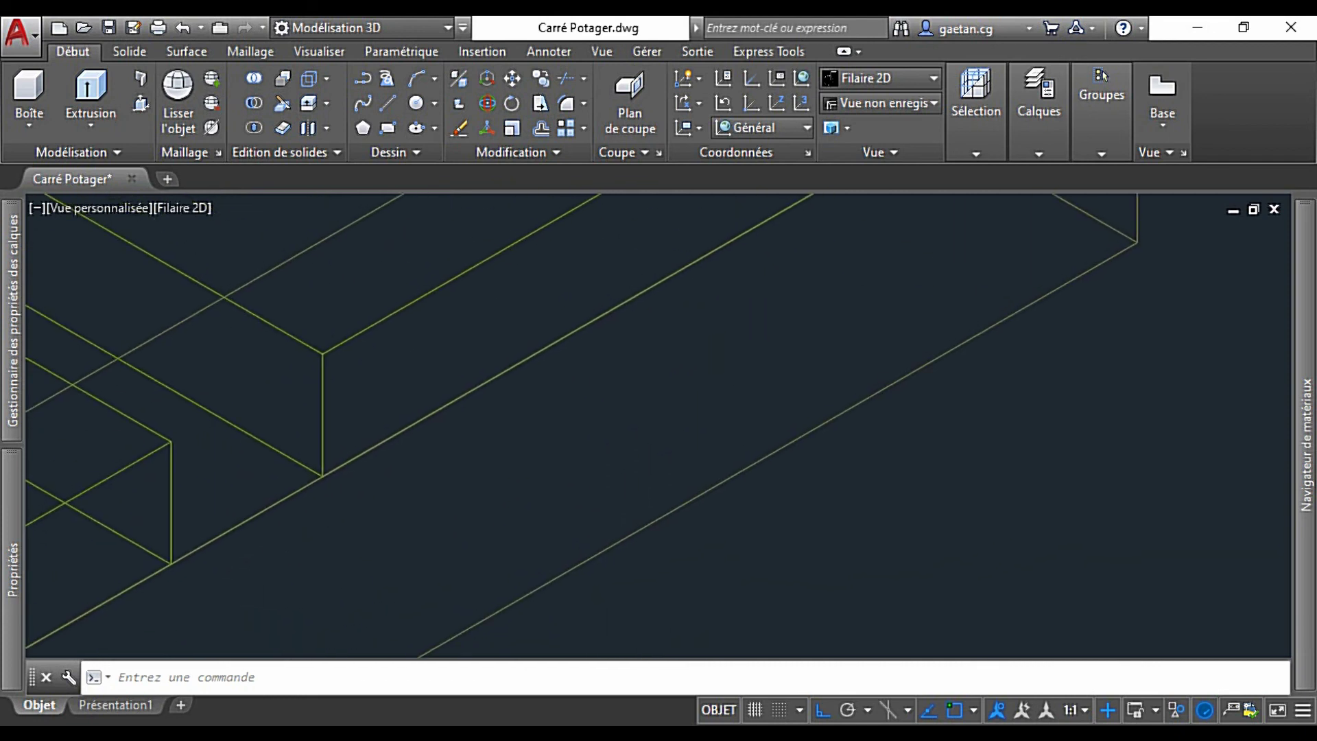
middle_drag(237, 541, 532, 465)
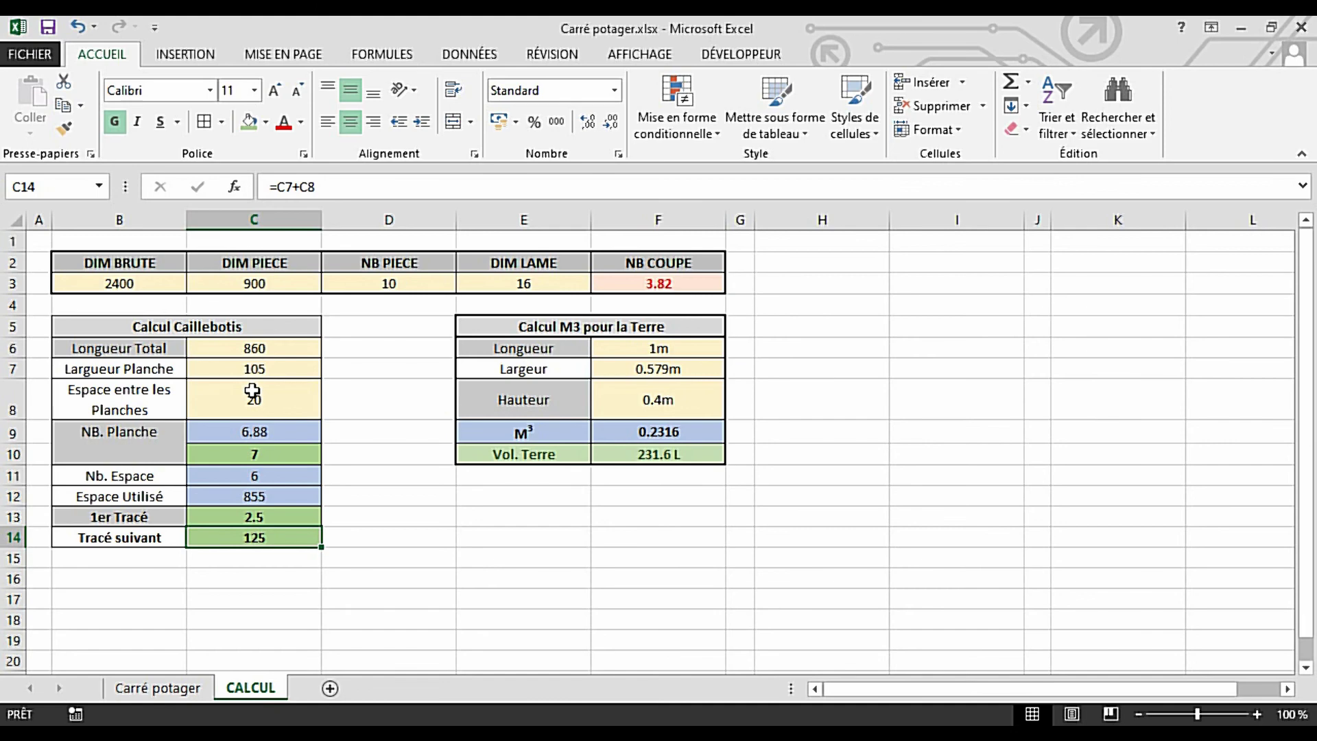
click(252, 392)
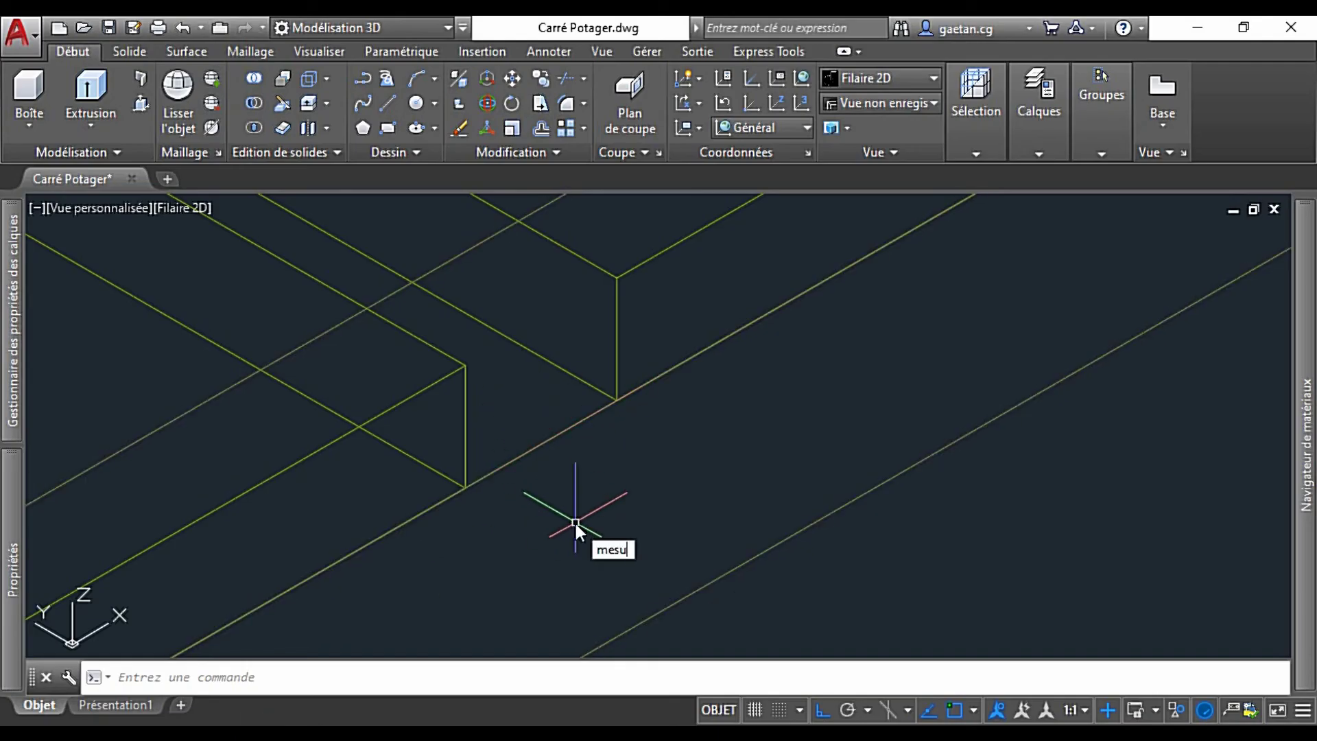
key(Return)
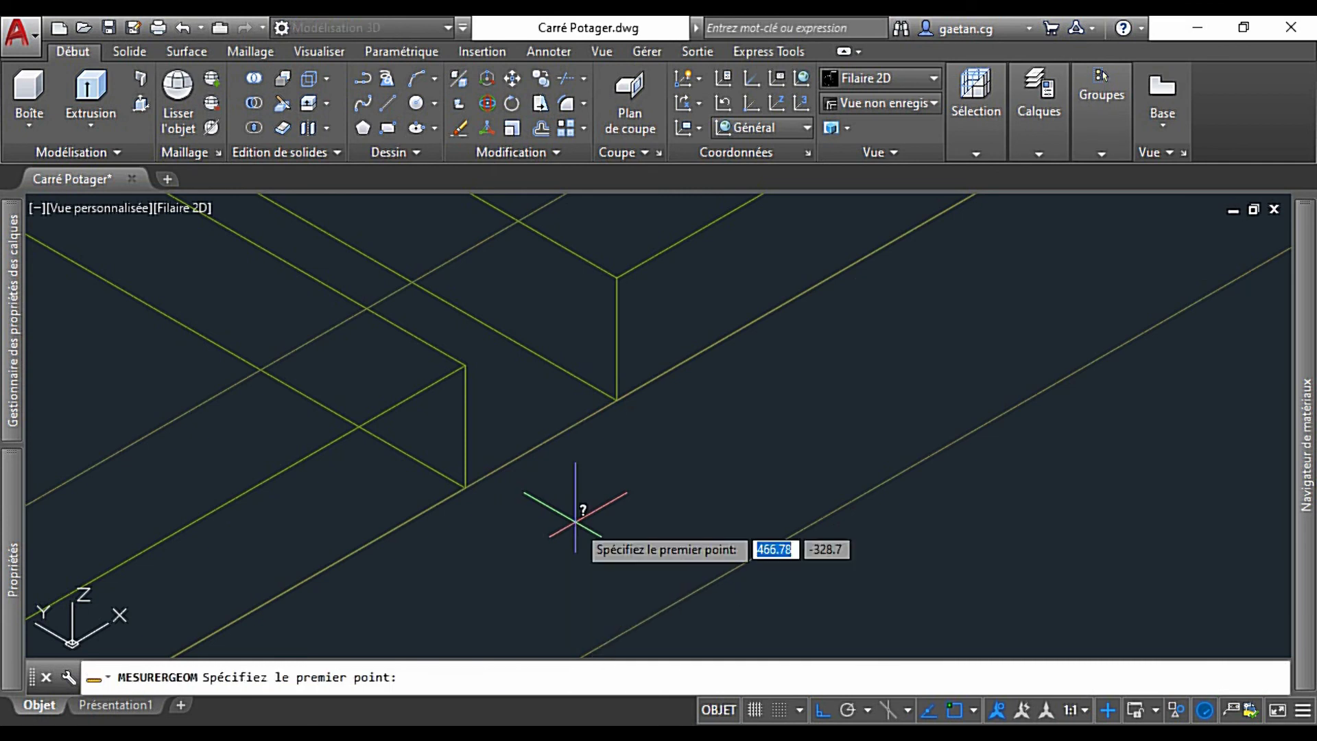
click(465, 487)
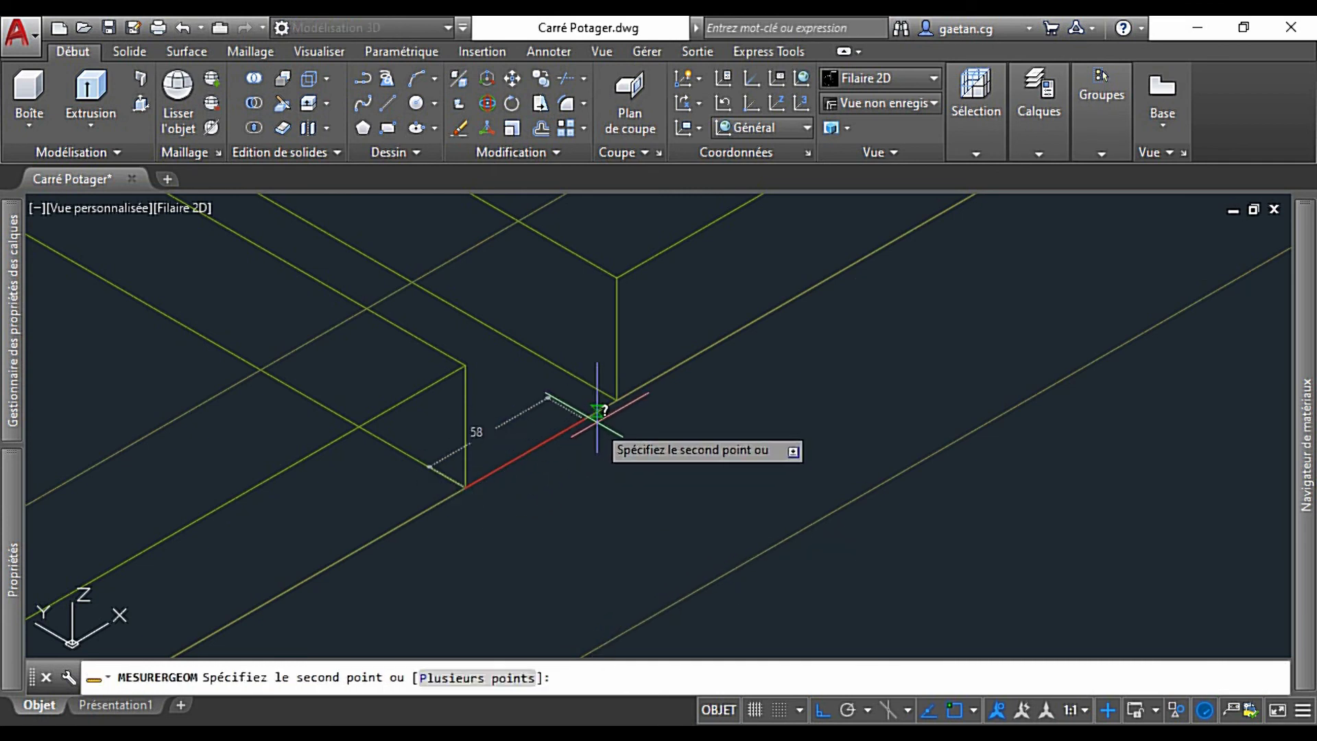
click(619, 398)
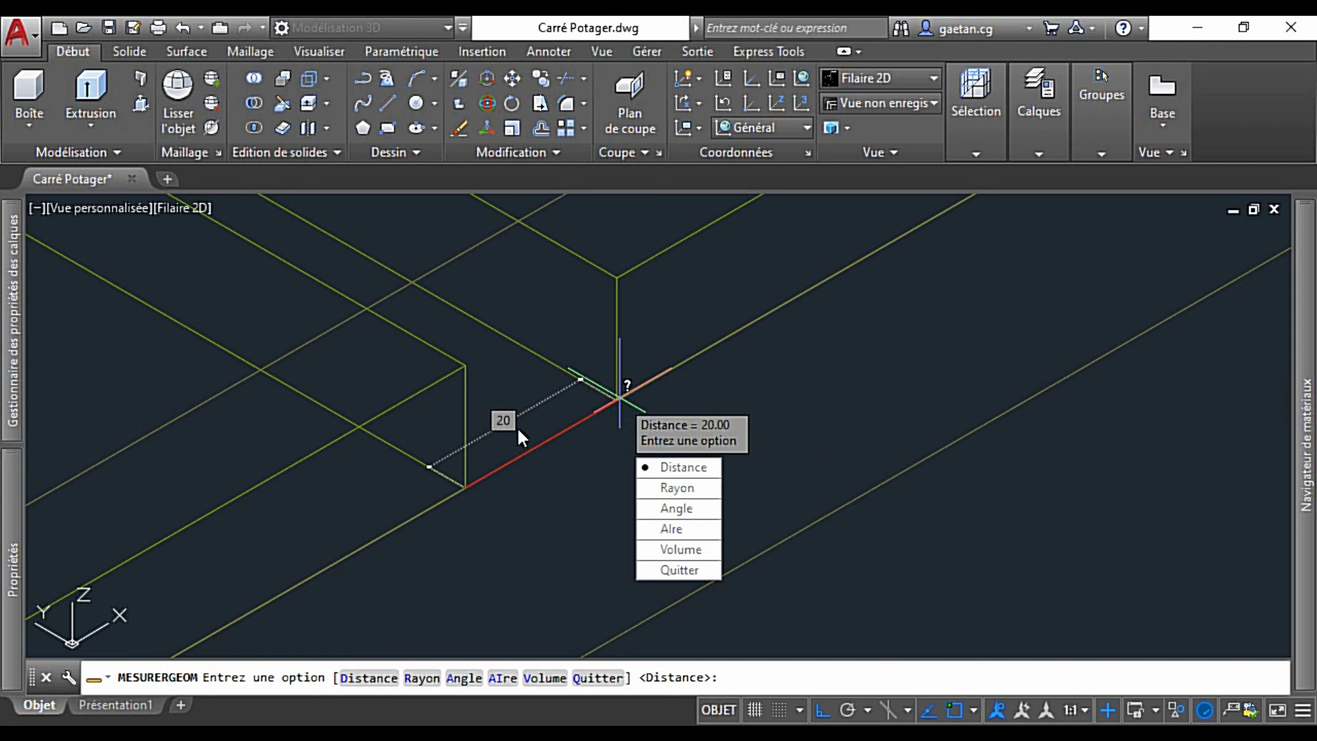
click(678, 466)
scroll(525, 463, up, 2)
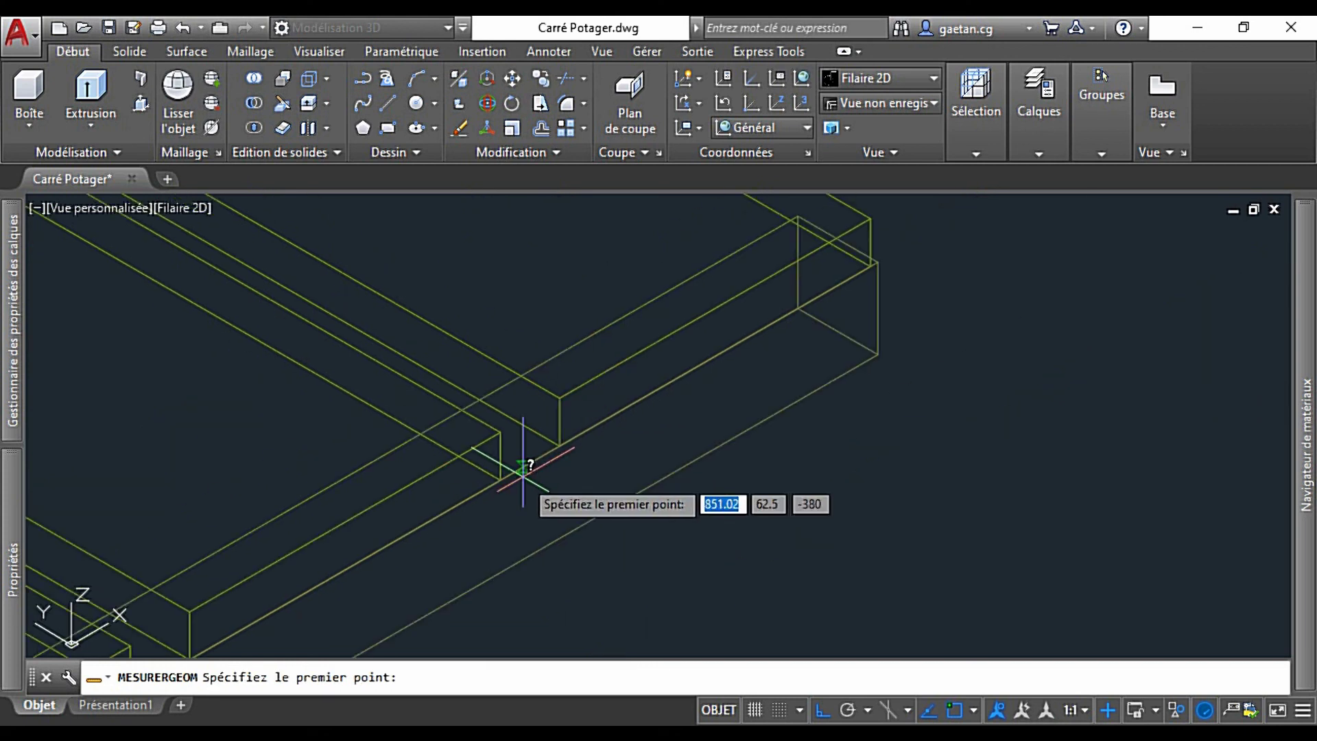
key(Escape)
End the object isolation and display the whole planter in the Ombré avec arêtes visual style.
text(zoom)
key(Return)
text(et)
key(Return)
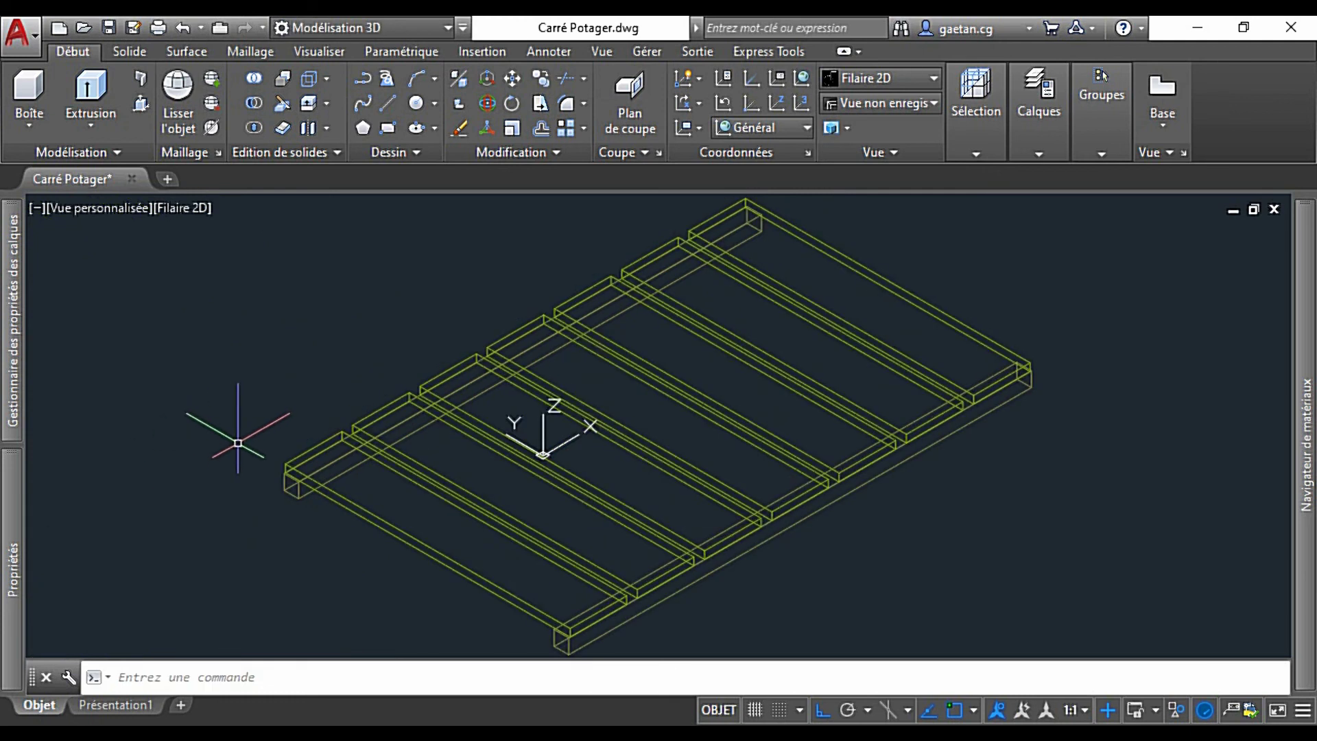
right_click(246, 380)
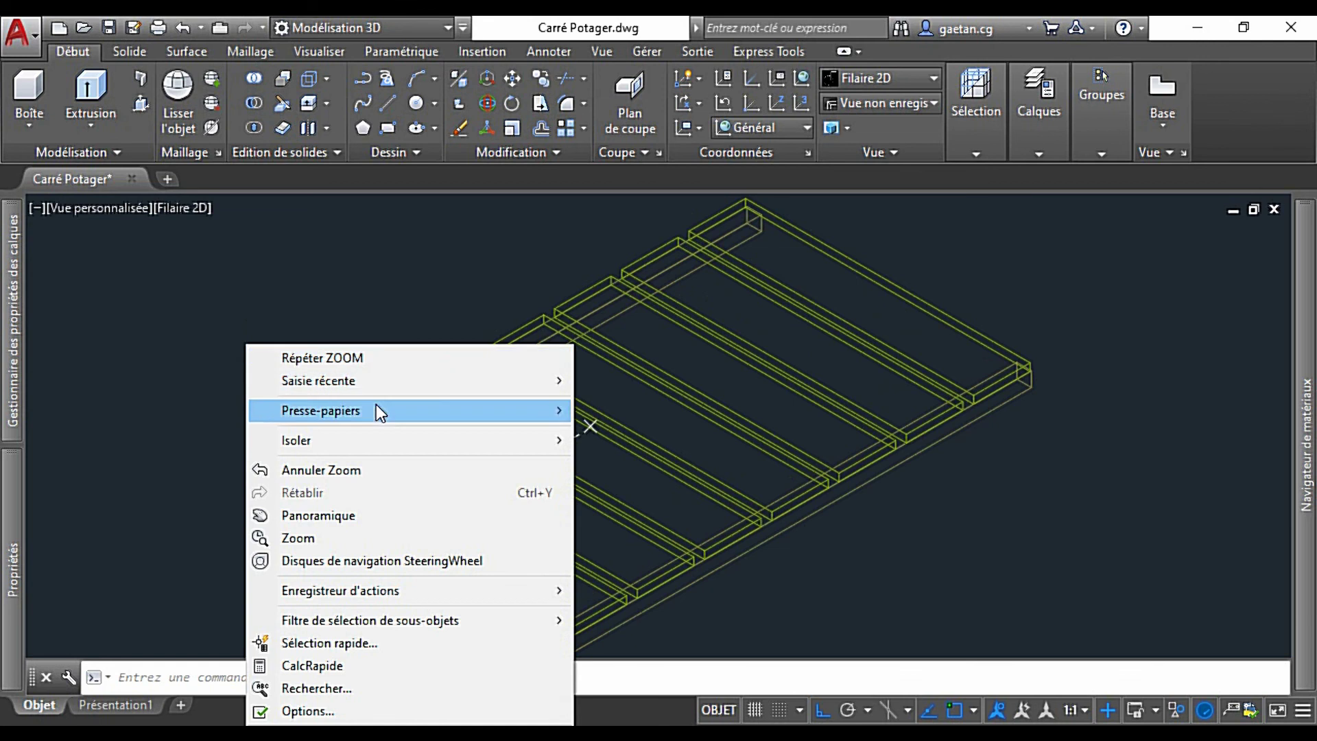
mouse_move(380, 440)
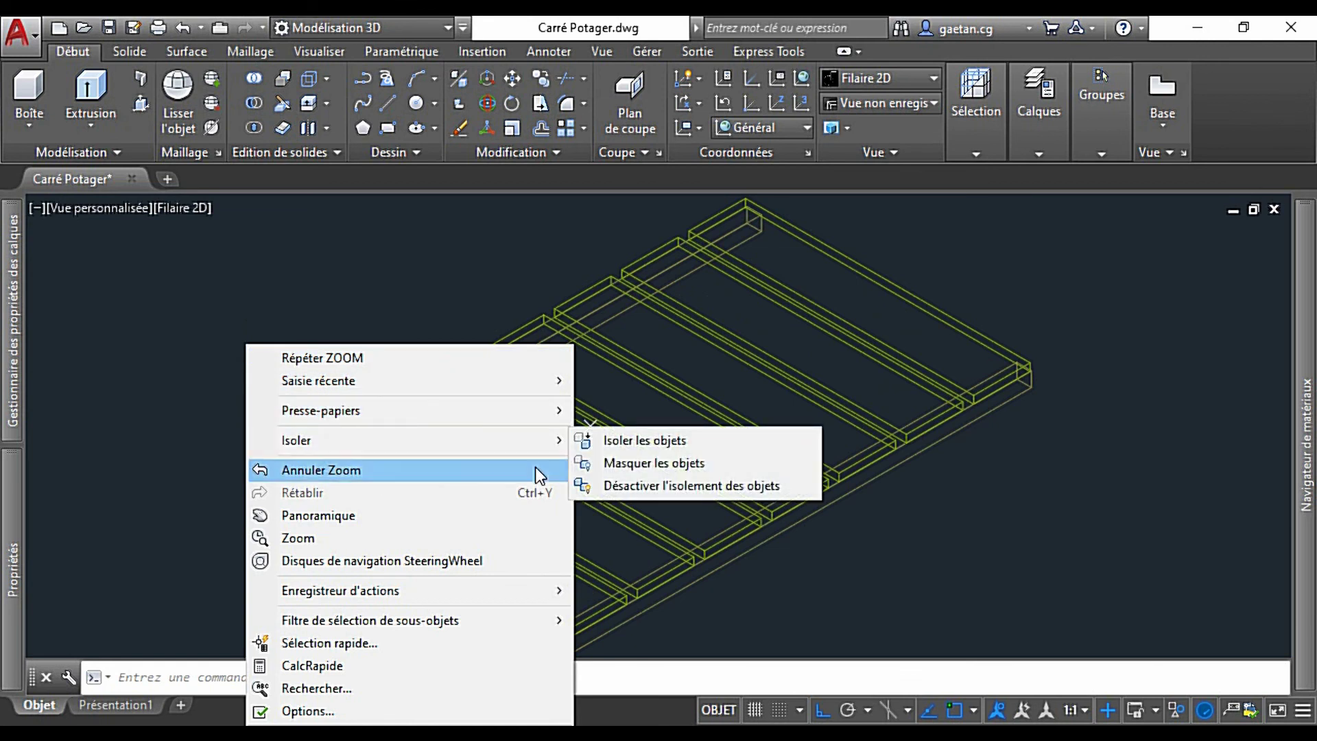
click(629, 484)
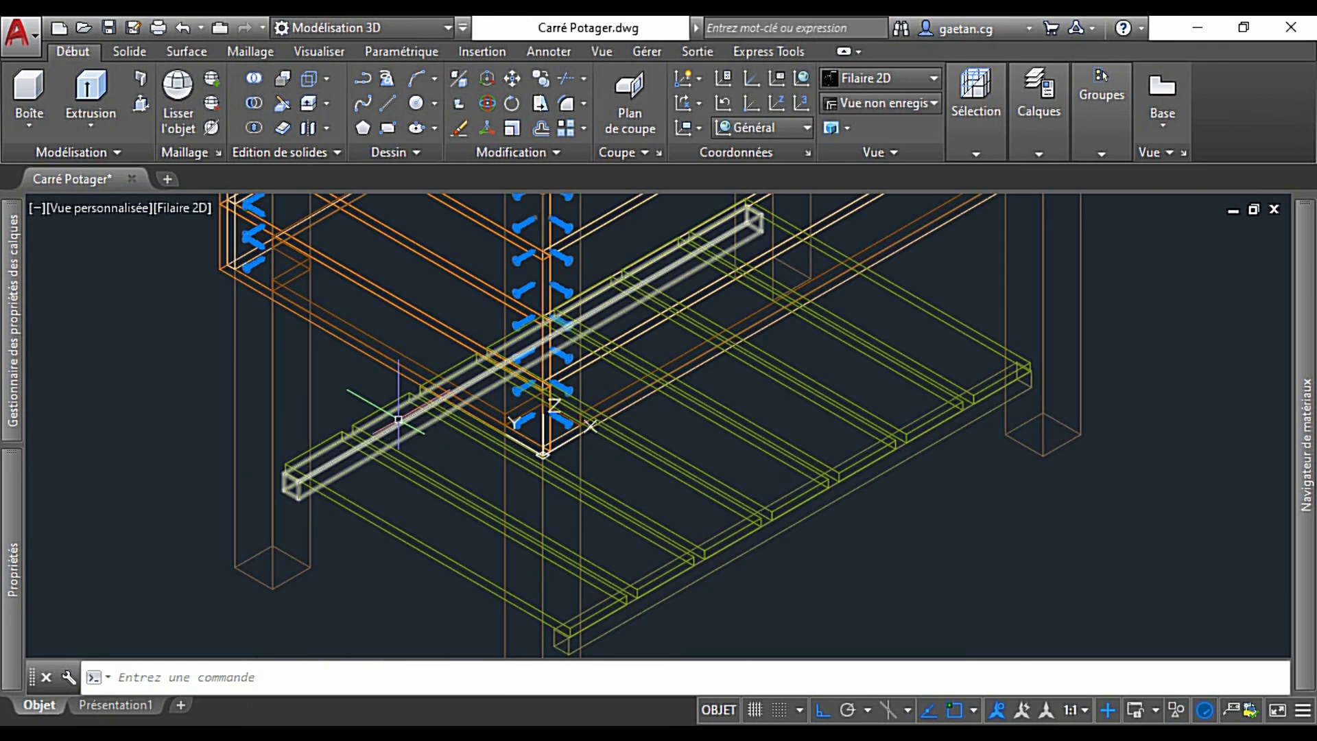
click(184, 207)
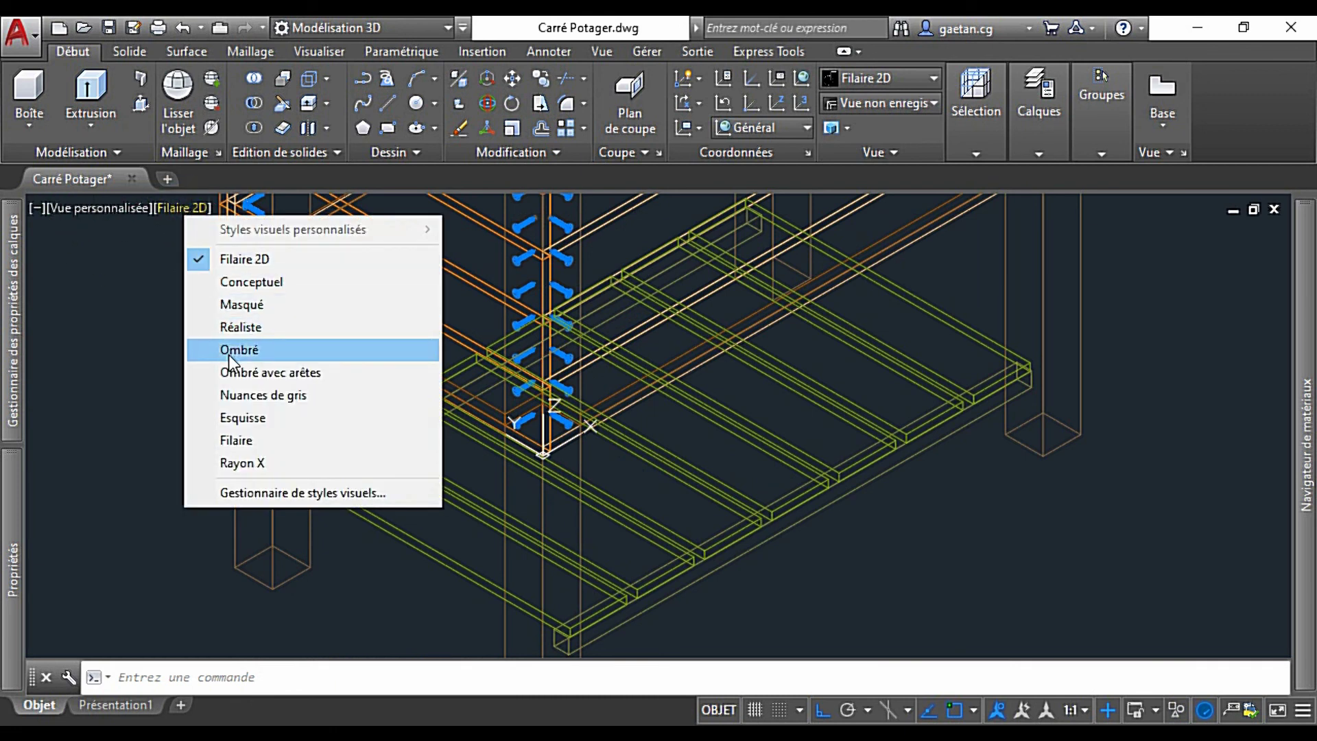
click(228, 376)
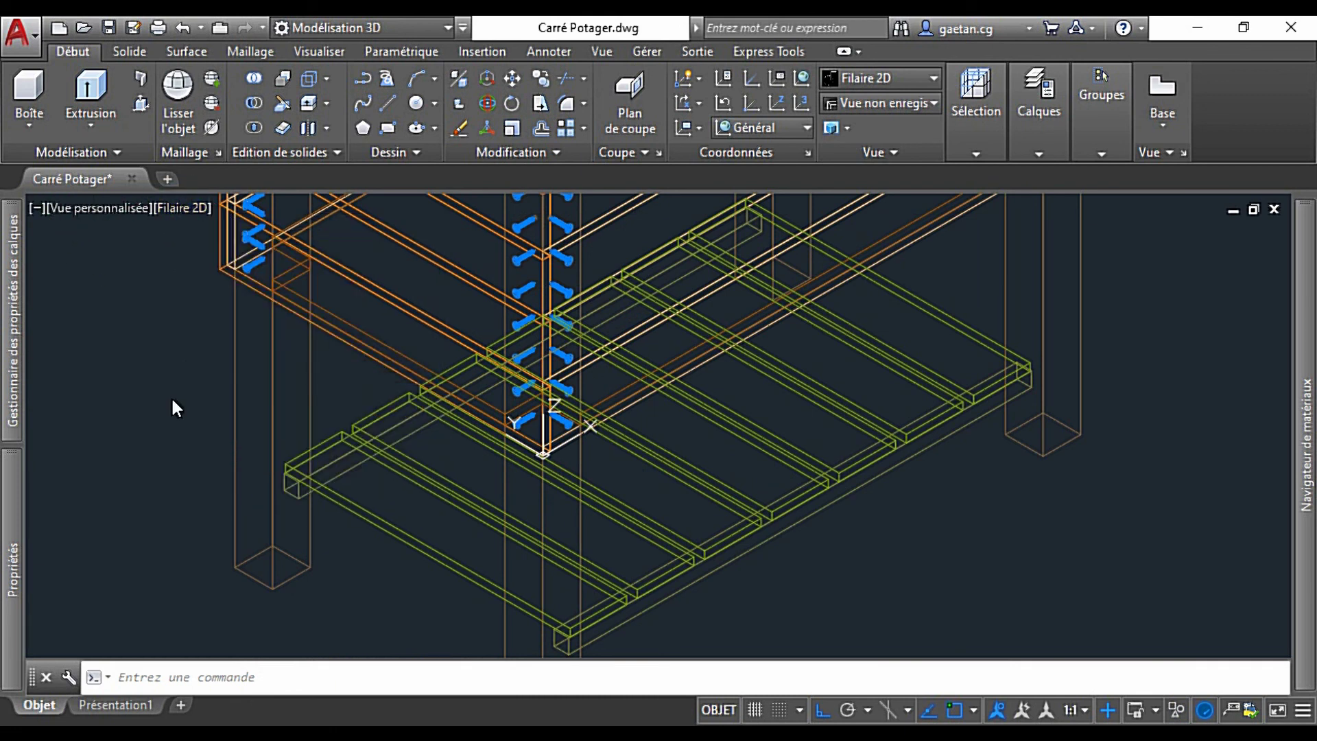